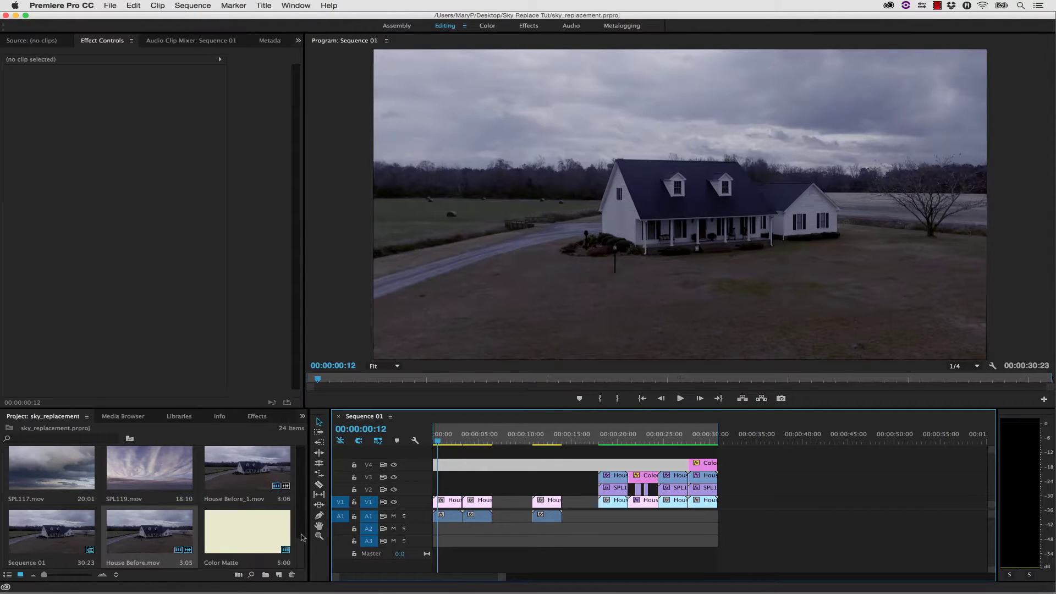
Step: Find the BCC Pixel Chooser effect and apply it to the first House Before.mov clip on V1
drag(301, 556, 298, 461)
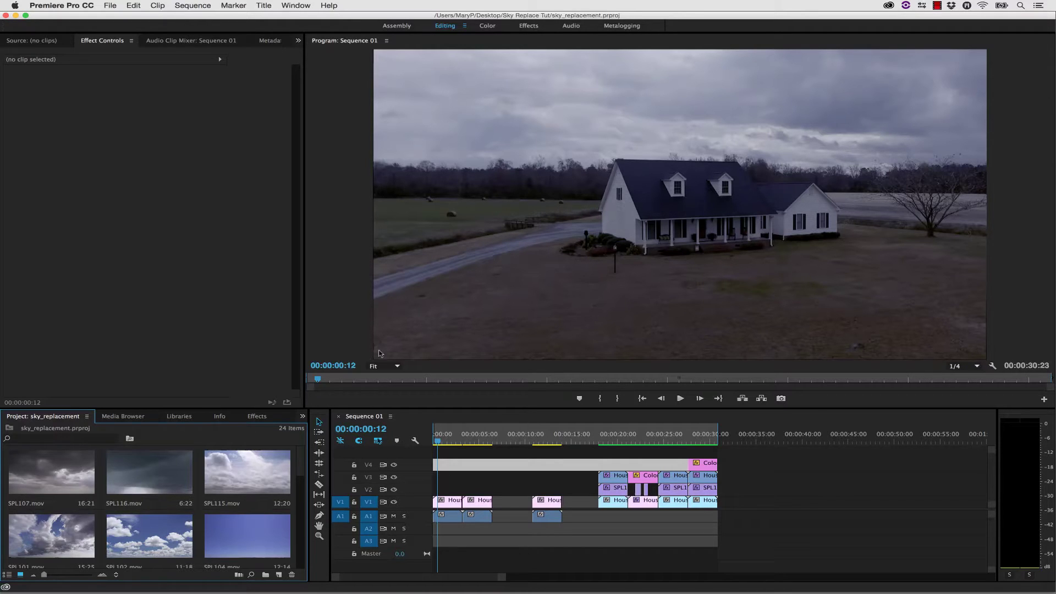
click(257, 416)
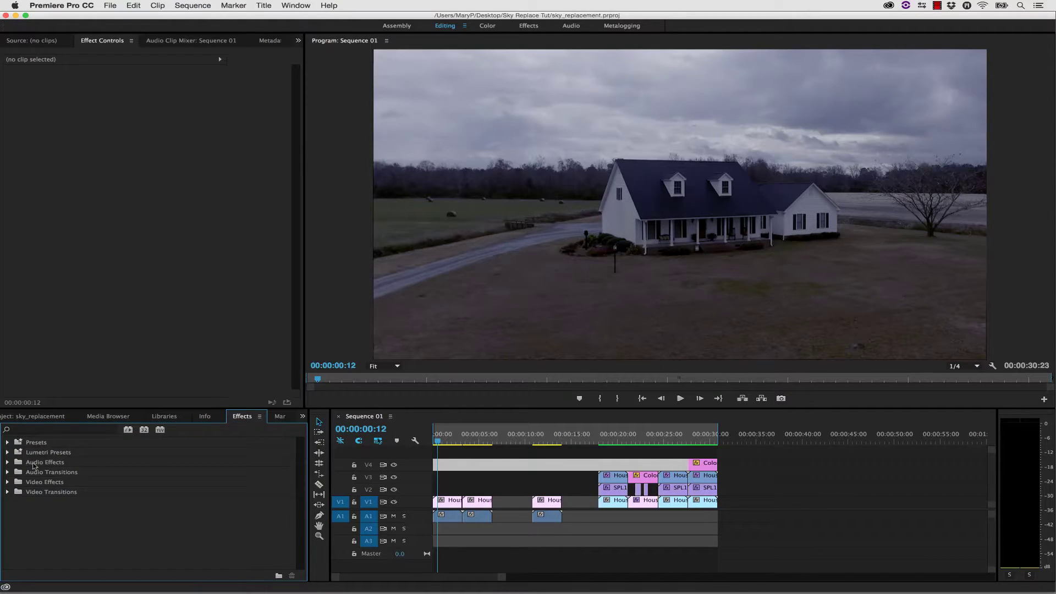
click(47, 430)
text(bcc pixel chooser)
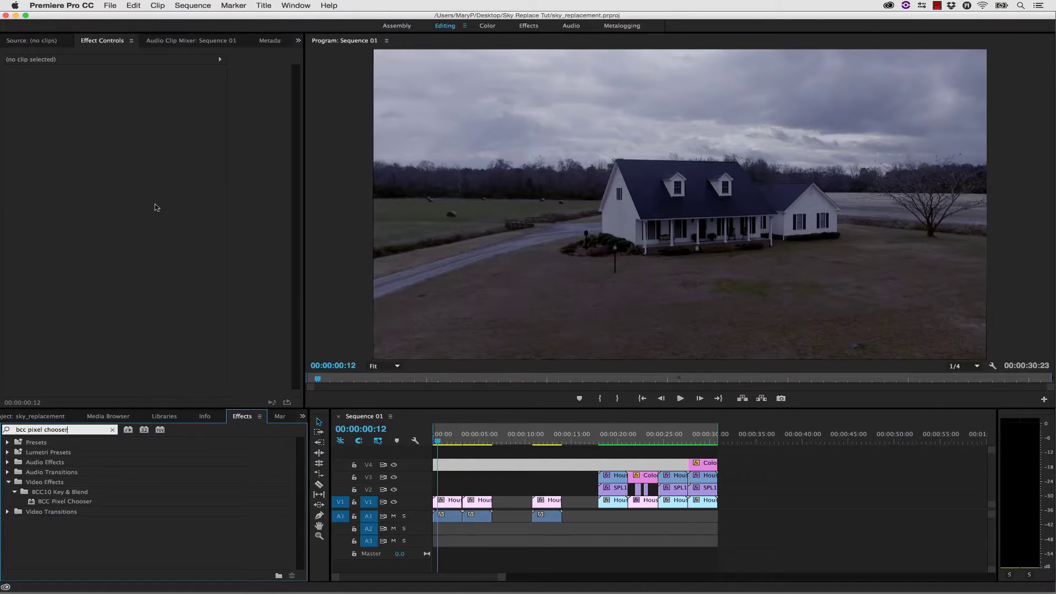
click(53, 506)
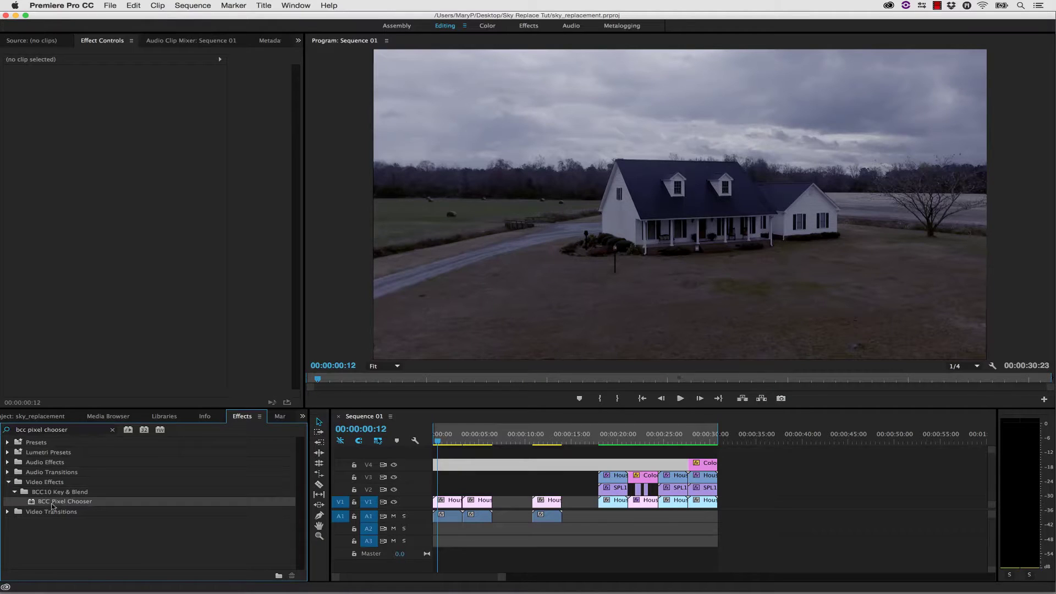
drag(33, 506, 450, 501)
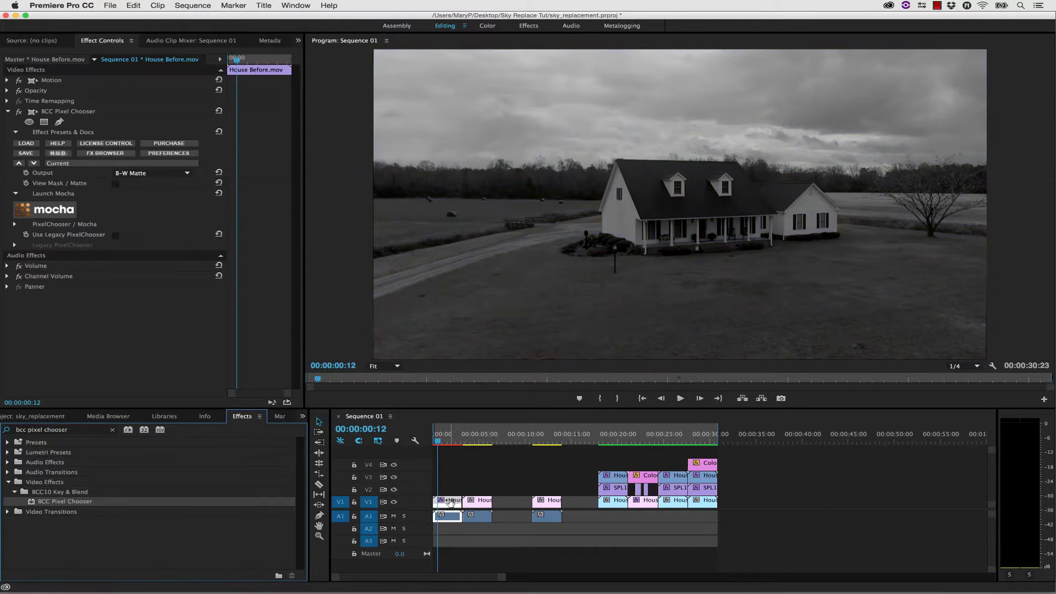
Step: Set the Pixel Chooser output to Stencil Alpha and launch mocha, continuing at proxy resolution
click(136, 173)
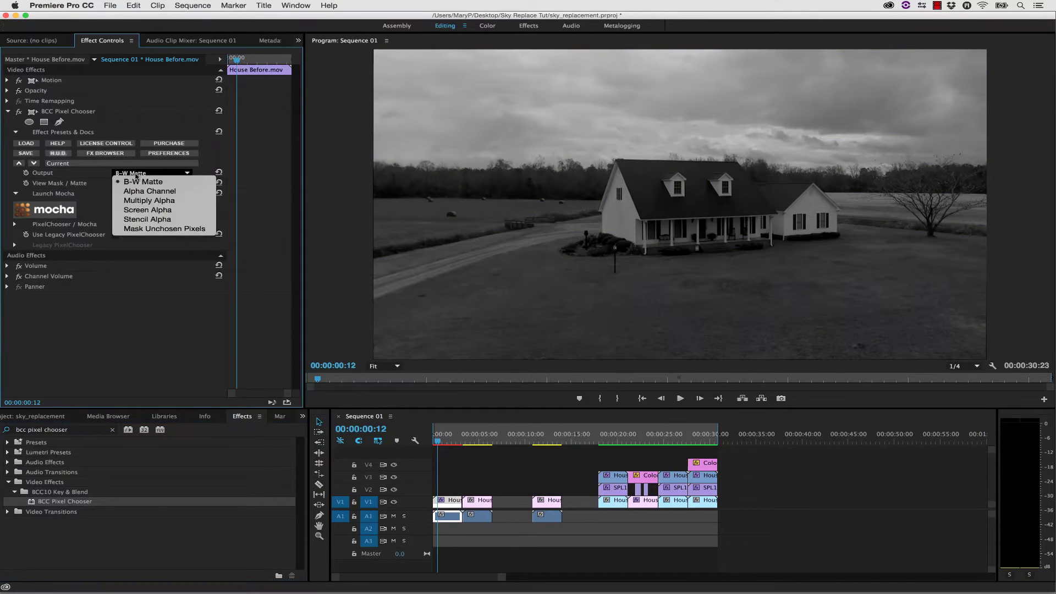
click(131, 220)
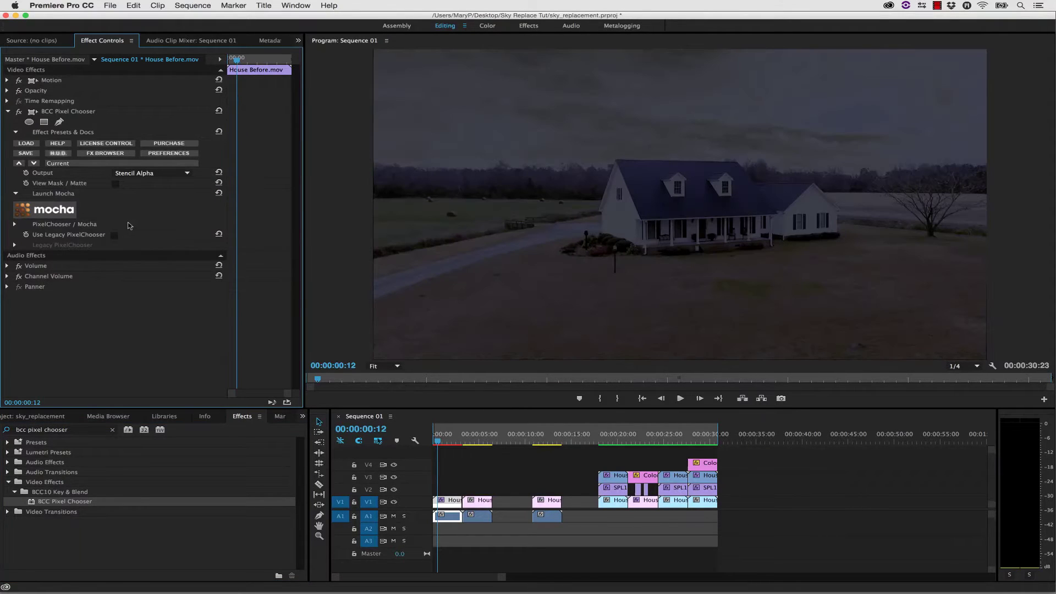
click(60, 209)
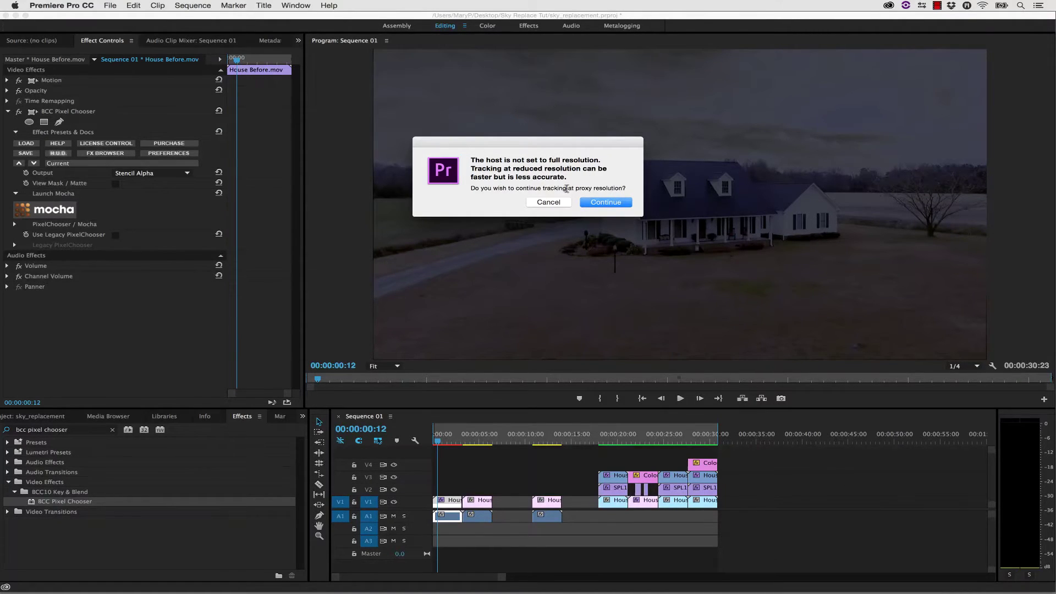
click(604, 203)
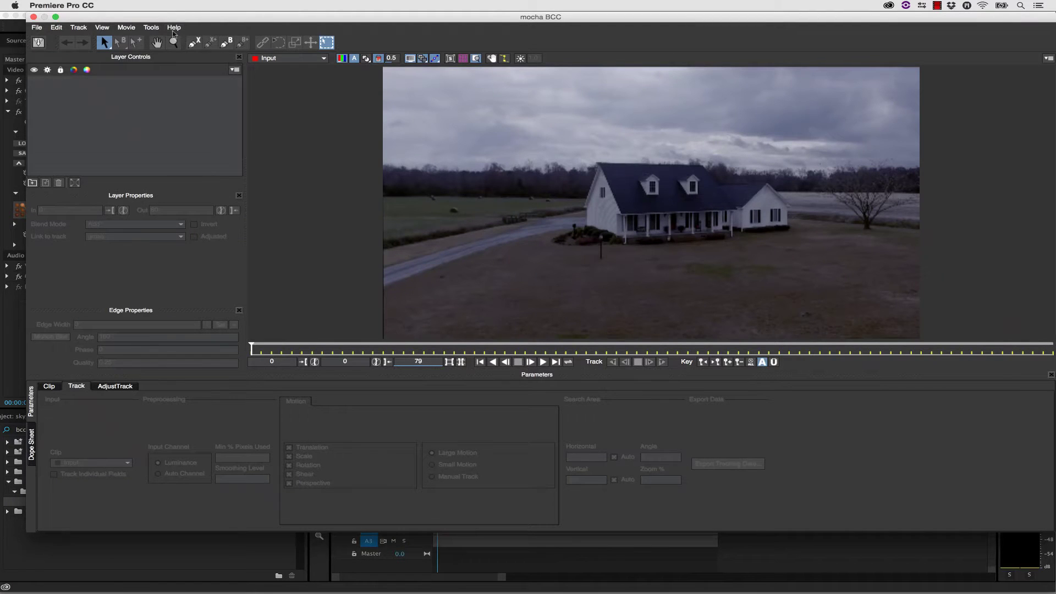
Step: Draw a closed X-spline around the ground below the horizon, extending beyond the frame's sides and lower edge
click(174, 42)
drag(576, 146, 486, 189)
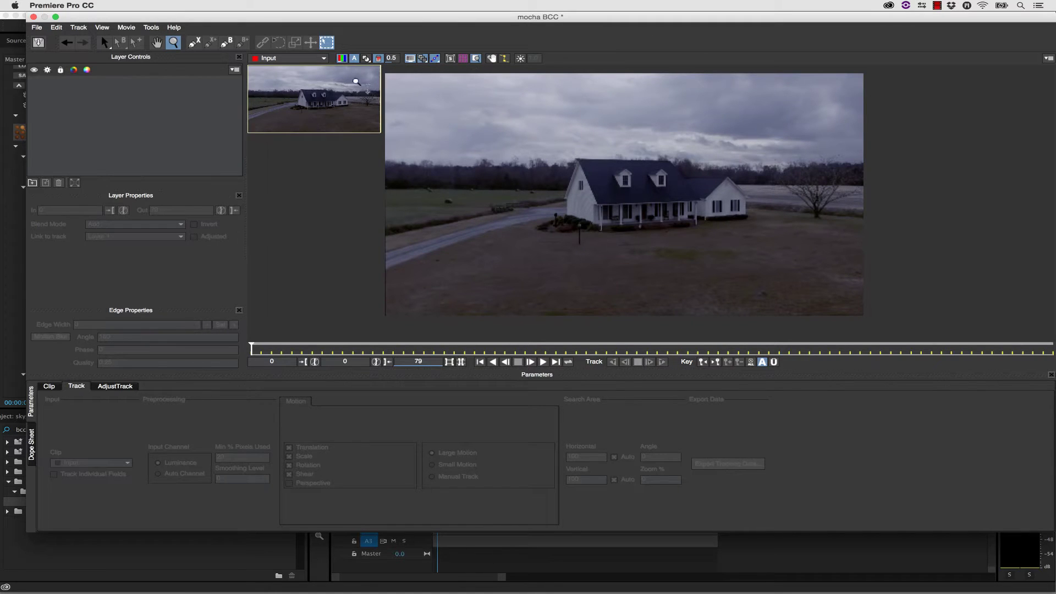
click(476, 59)
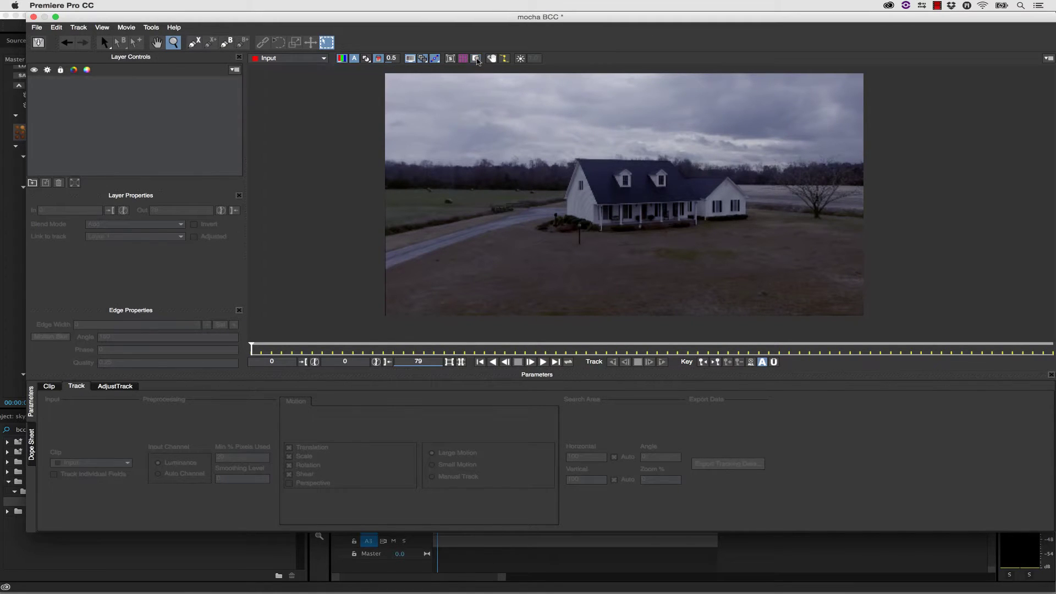
click(194, 43)
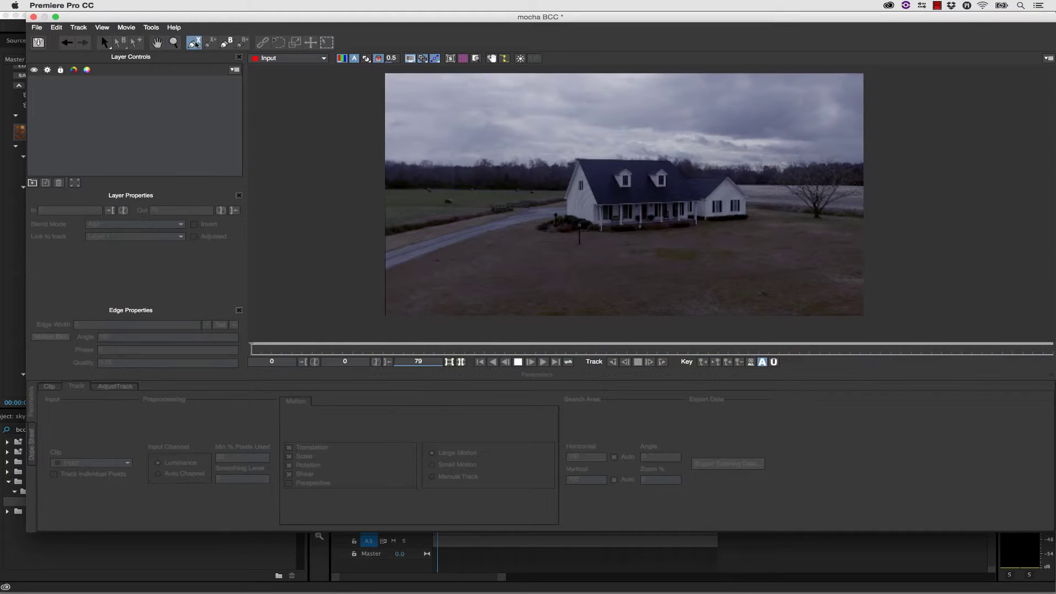
click(347, 189)
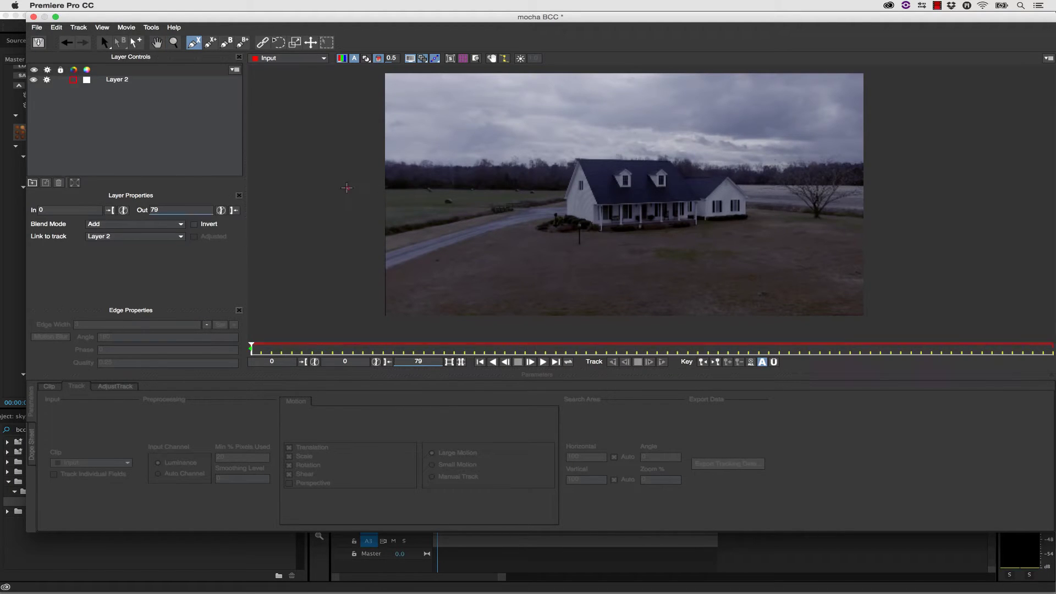
click(567, 190)
click(720, 184)
click(751, 187)
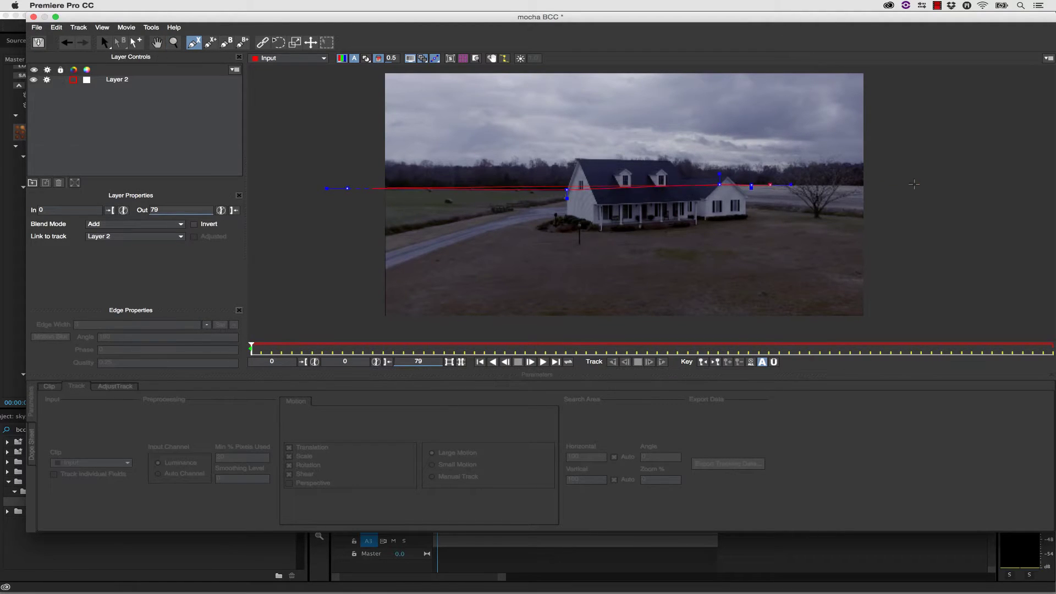
click(924, 186)
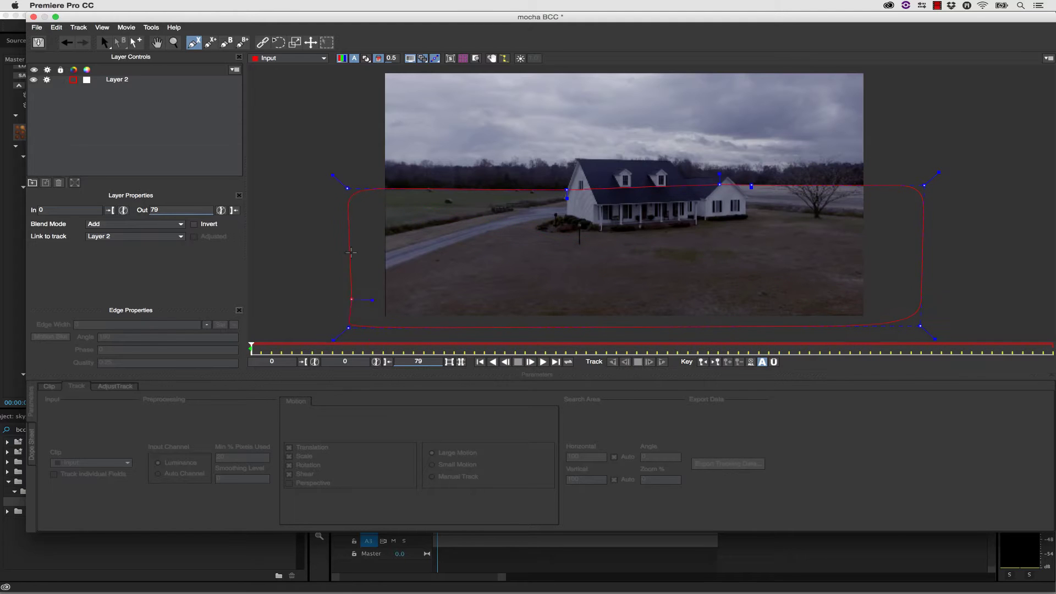
click(350, 192)
drag(939, 173, 965, 160)
click(909, 196)
click(925, 185)
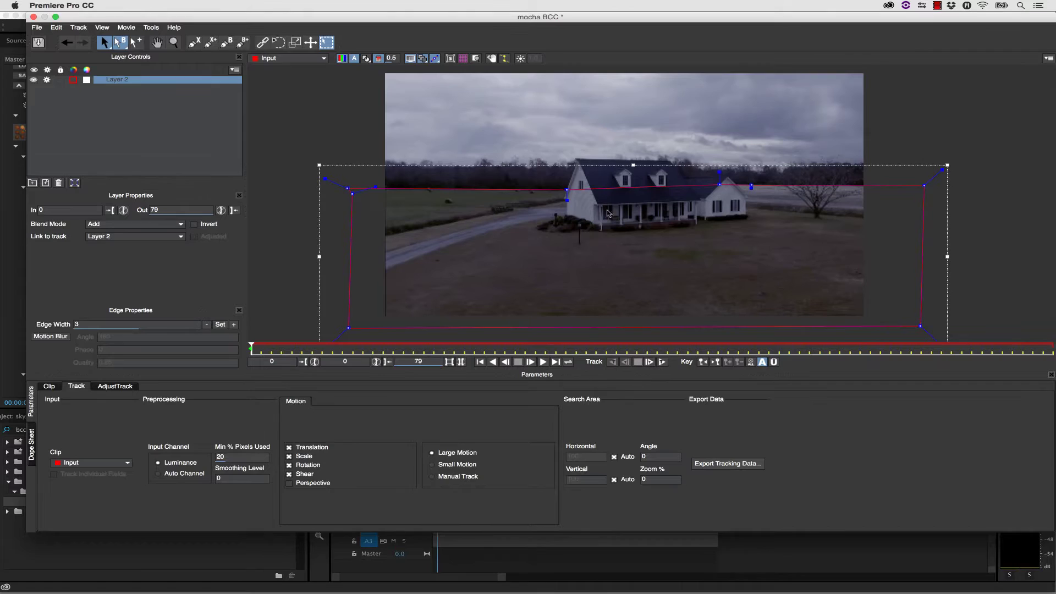
Step: Refine the ground spline's horizon points, checking them at frame 79, and rename its layer as ground
drag(567, 191, 567, 192)
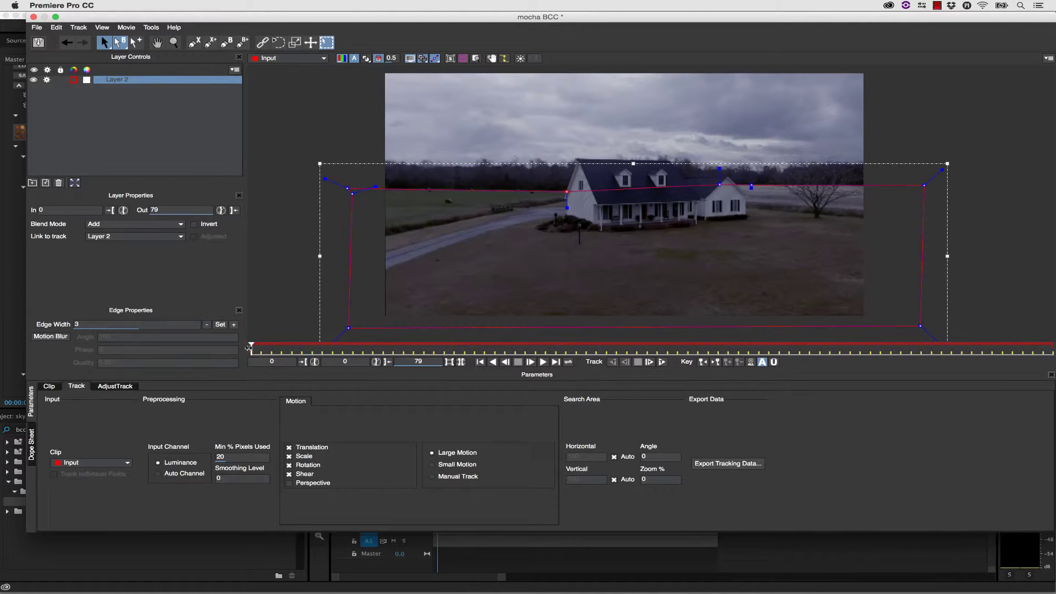
drag(250, 347, 1053, 349)
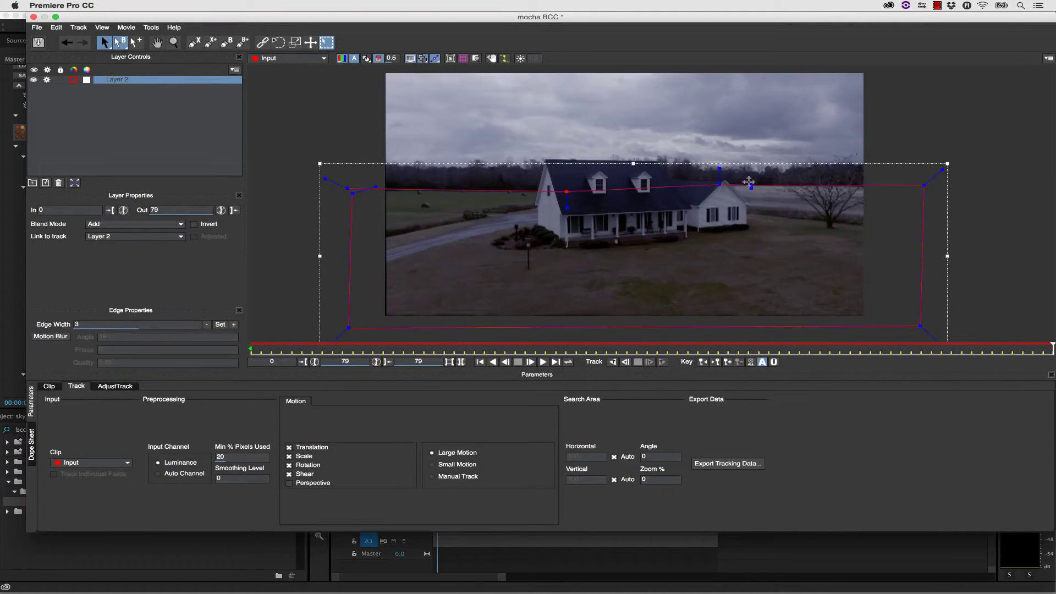
drag(750, 184, 750, 185)
drag(562, 191, 563, 192)
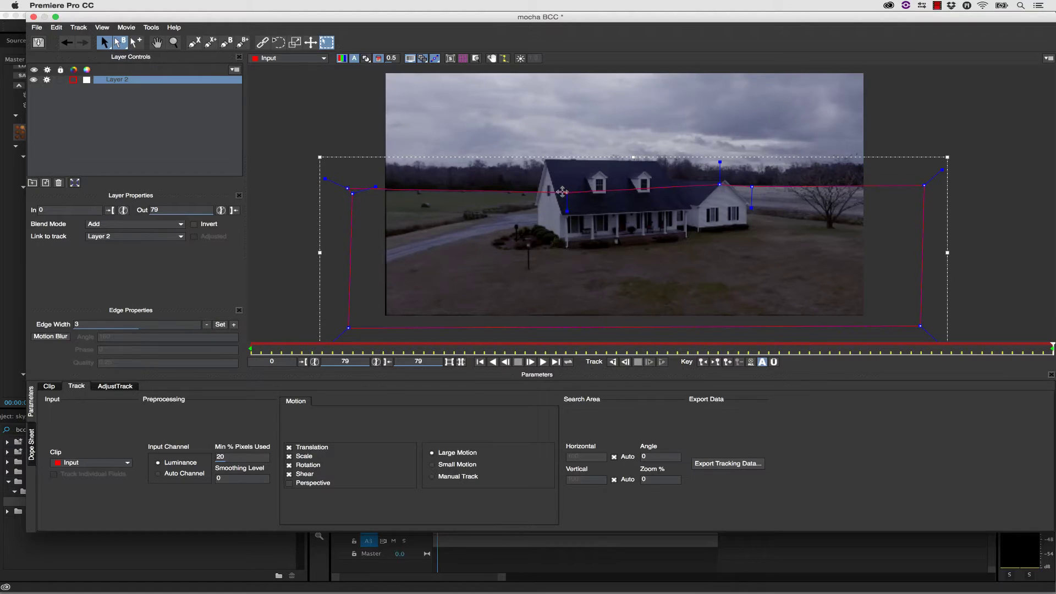
click(347, 191)
double_click(132, 82)
text(ground)
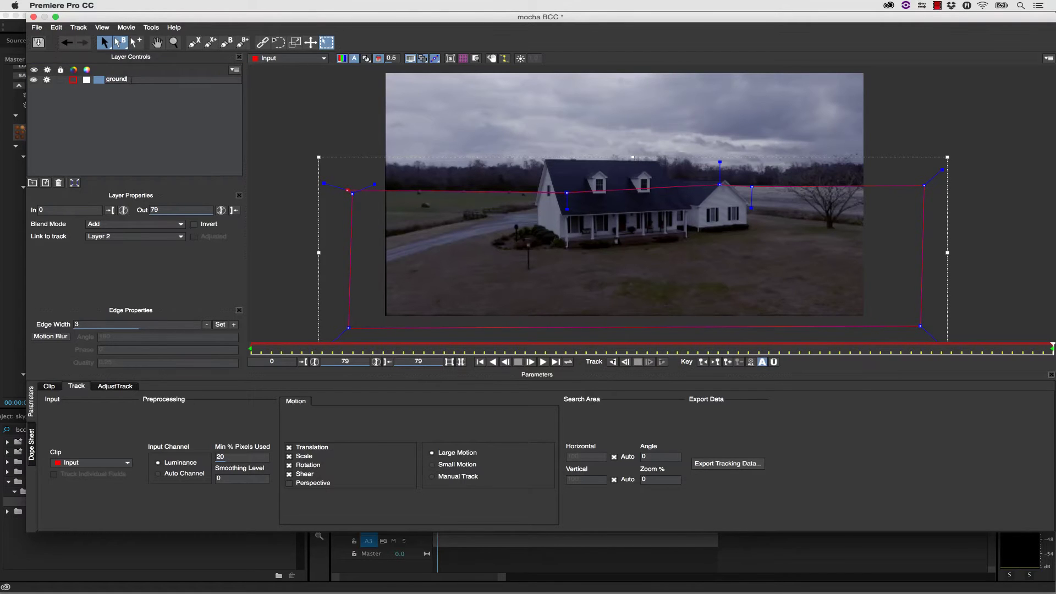
Step: Draw a closed X-spline around the main house's large roof with the two dormers at frame 79
click(194, 41)
click(534, 205)
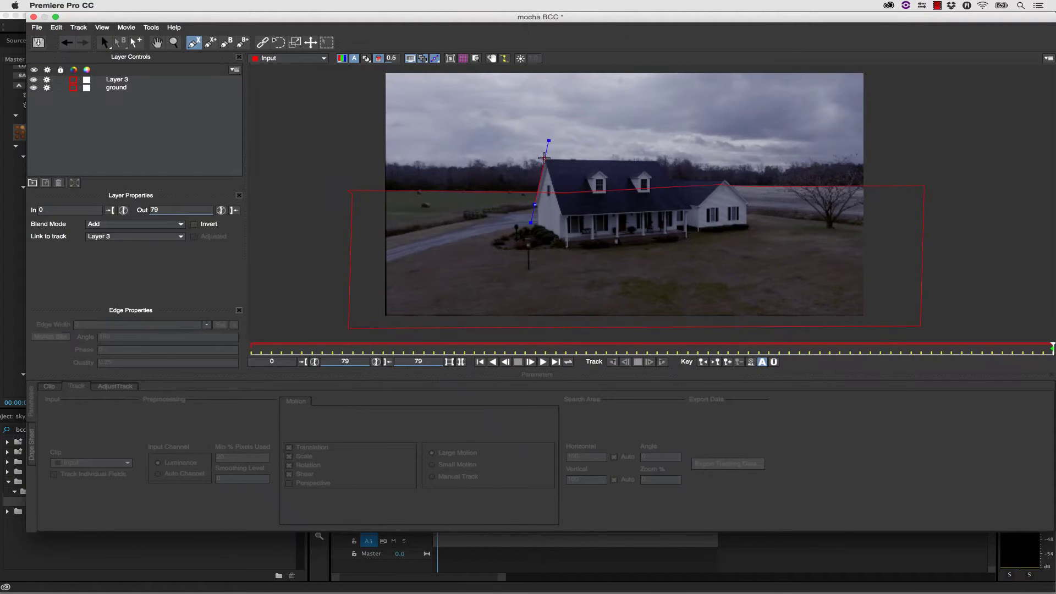
click(545, 159)
click(660, 160)
click(689, 210)
click(567, 217)
click(535, 205)
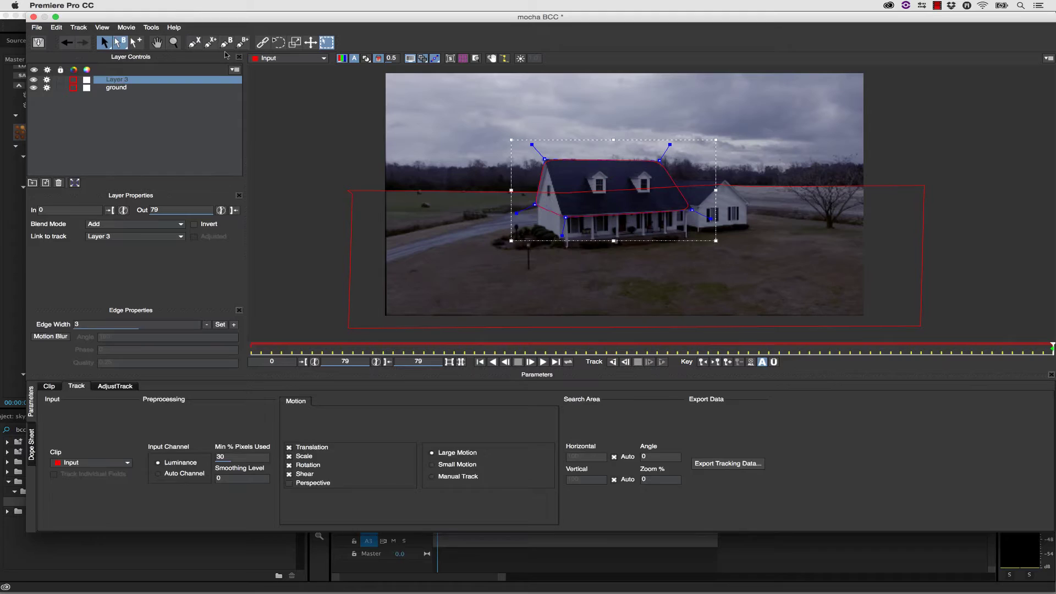
Step: Draw another X-spline layer around the roof of the smaller wing on the house's right side
click(664, 178)
click(724, 180)
click(750, 205)
click(687, 210)
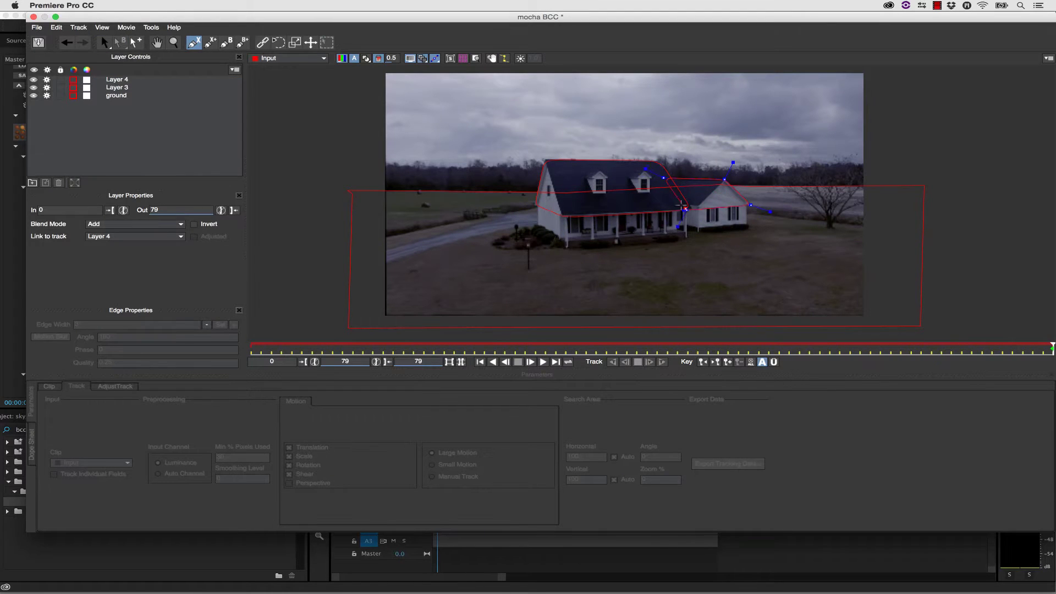
right_click(687, 210)
click(611, 184)
click(724, 177)
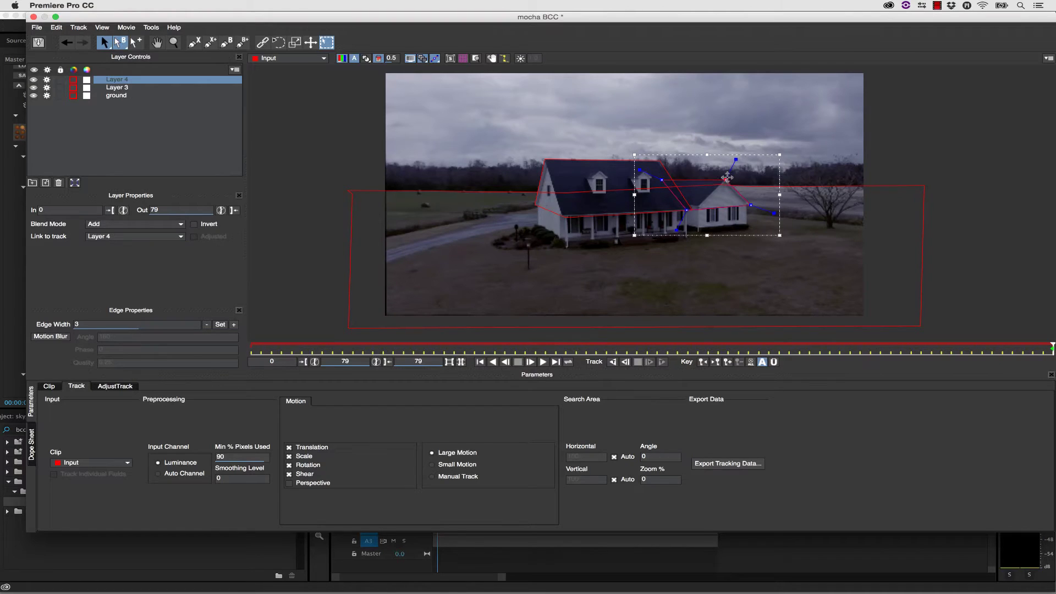
Step: Rename the two roof layers as left house roof and right house roof
click(660, 158)
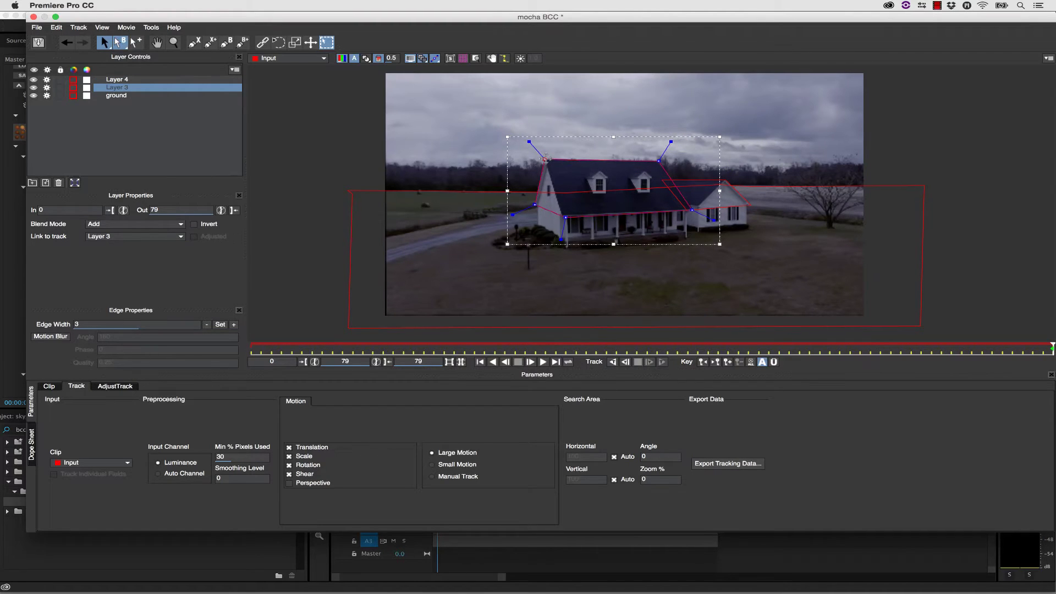
double_click(39, 89)
text(left house roof)
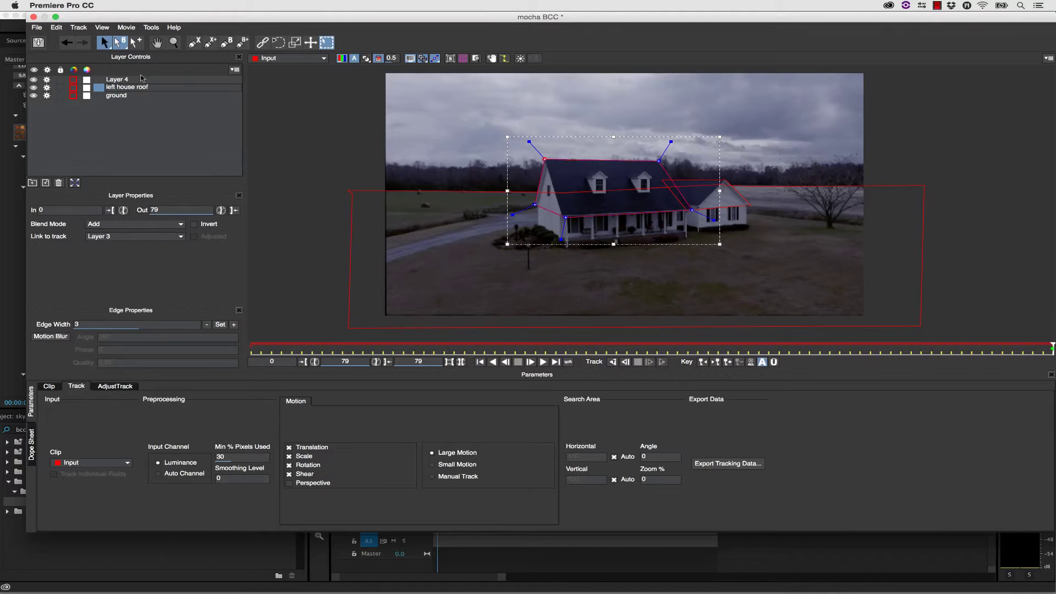
double_click(141, 79)
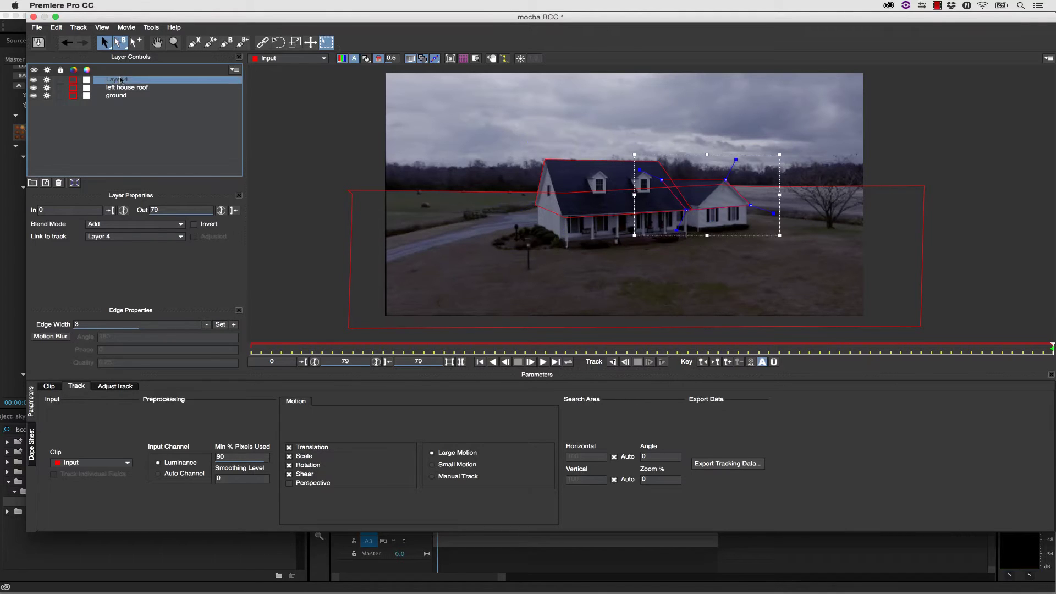
text(right house roof)
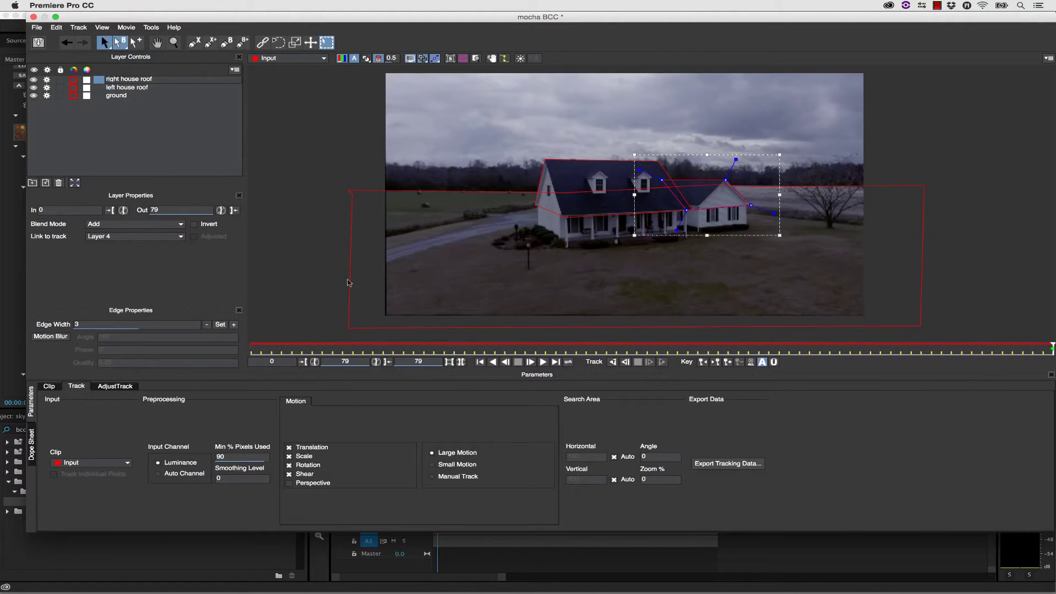
Step: Track the roof layers backward from frame 79 to frame 0 and adjust the right roof's spline points there
click(613, 362)
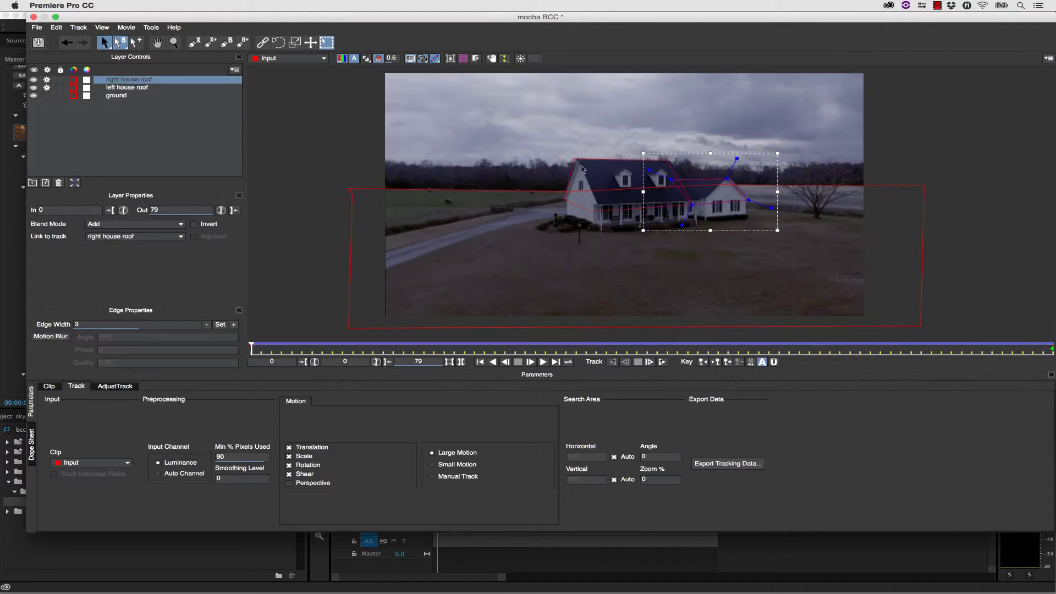
click(658, 157)
click(721, 180)
Step: Save the mocha project and close mocha to return to Premiere Pro
click(39, 44)
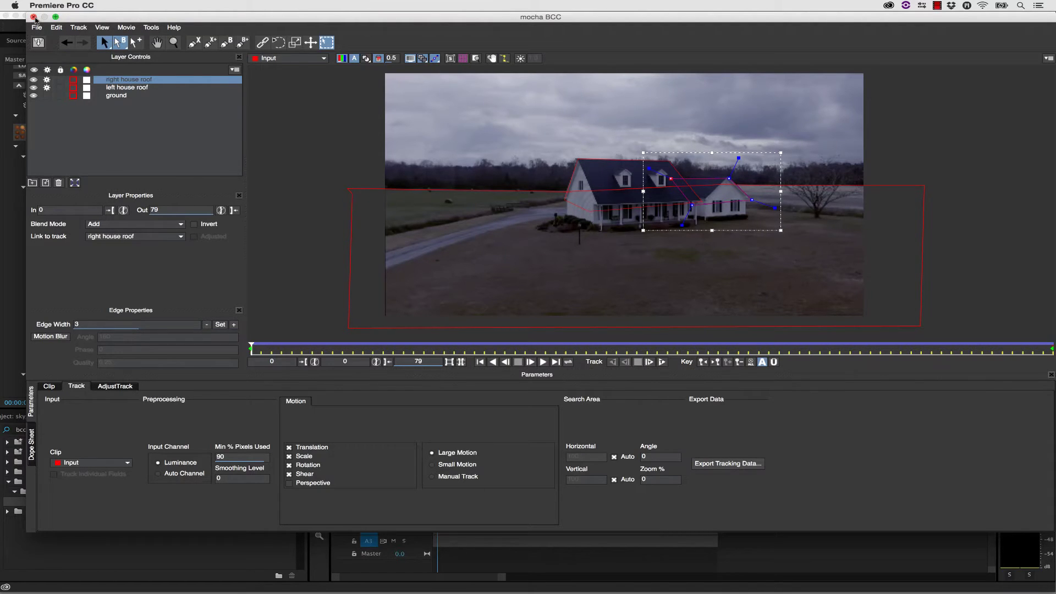
click(34, 17)
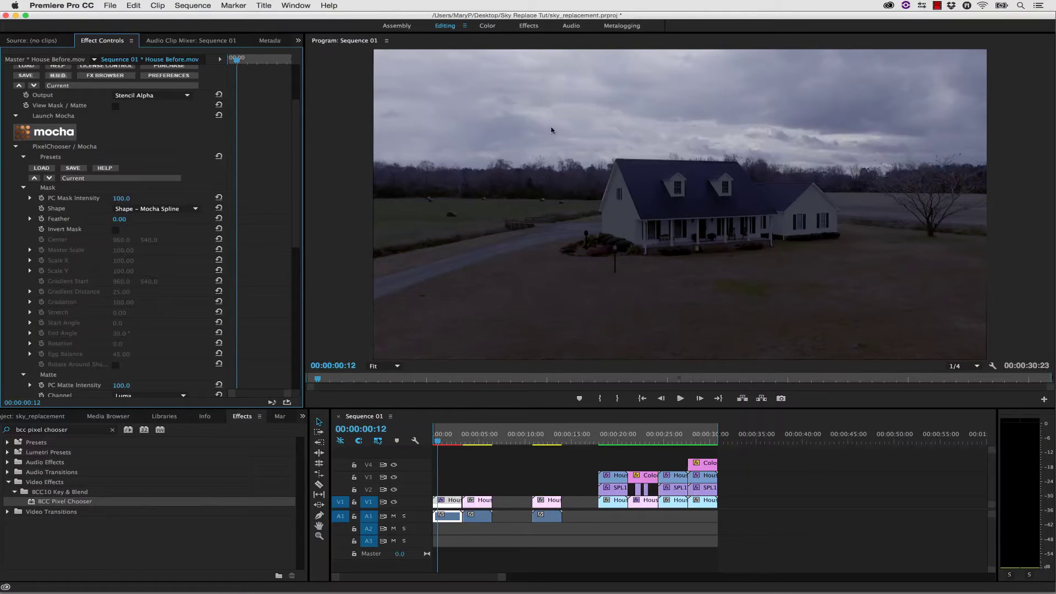
Step: Set the Pixel Chooser matte channel to Key, sampling Color A and Color B from the tree line, and invert the mask
scroll(291, 329, down, 10)
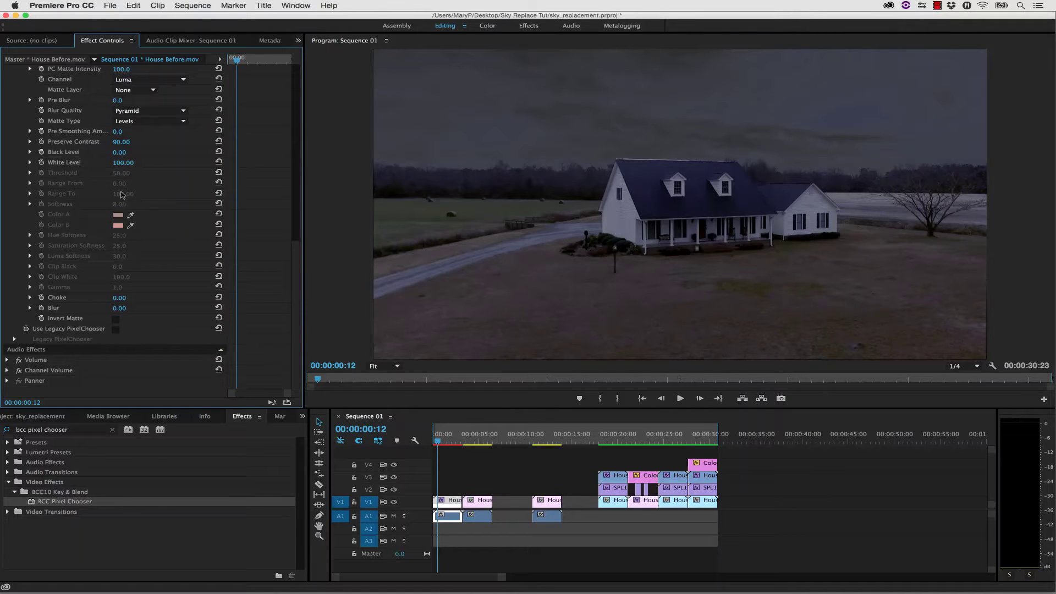
click(138, 79)
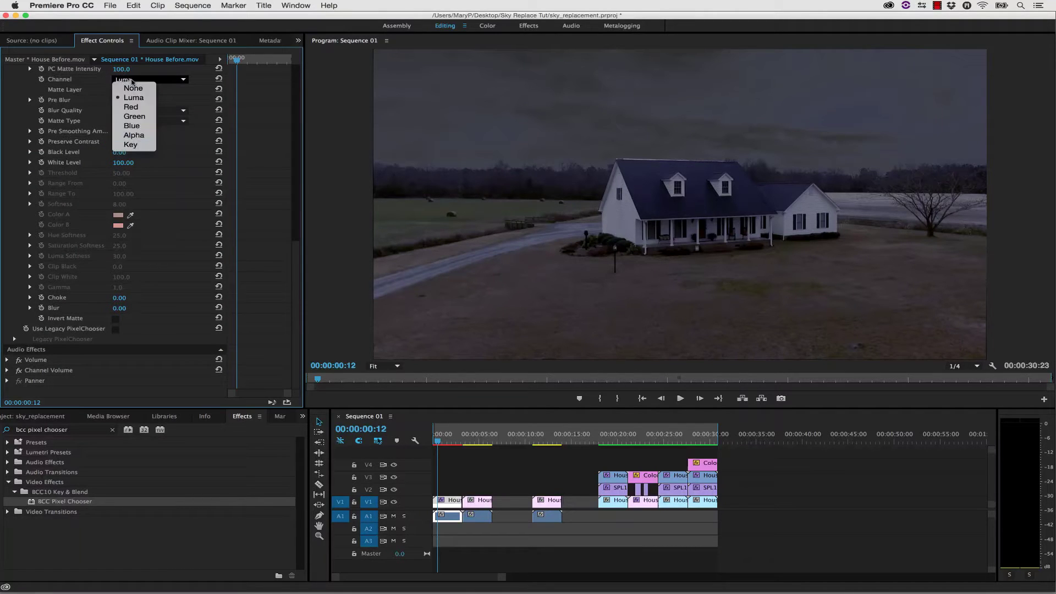
click(123, 147)
click(130, 214)
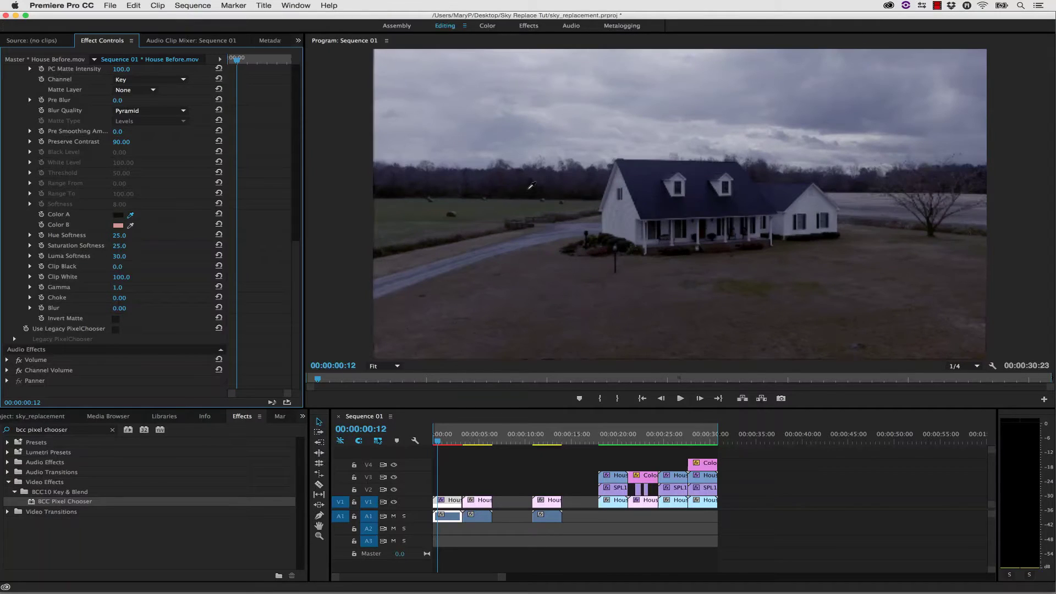
click(527, 191)
click(131, 225)
click(530, 175)
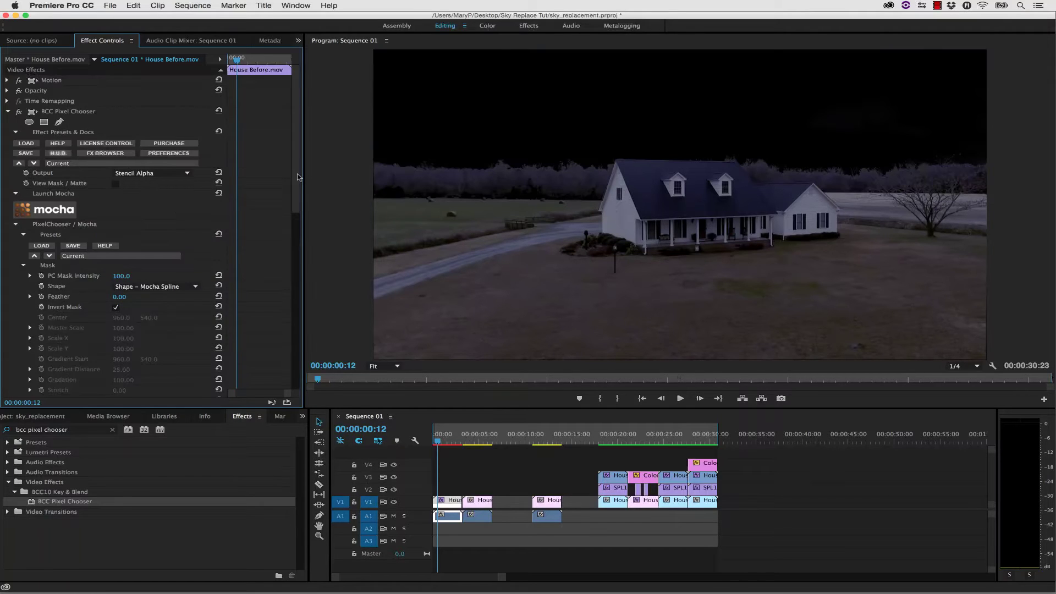
drag(298, 177, 293, 200)
scroll(294, 203, down, 10)
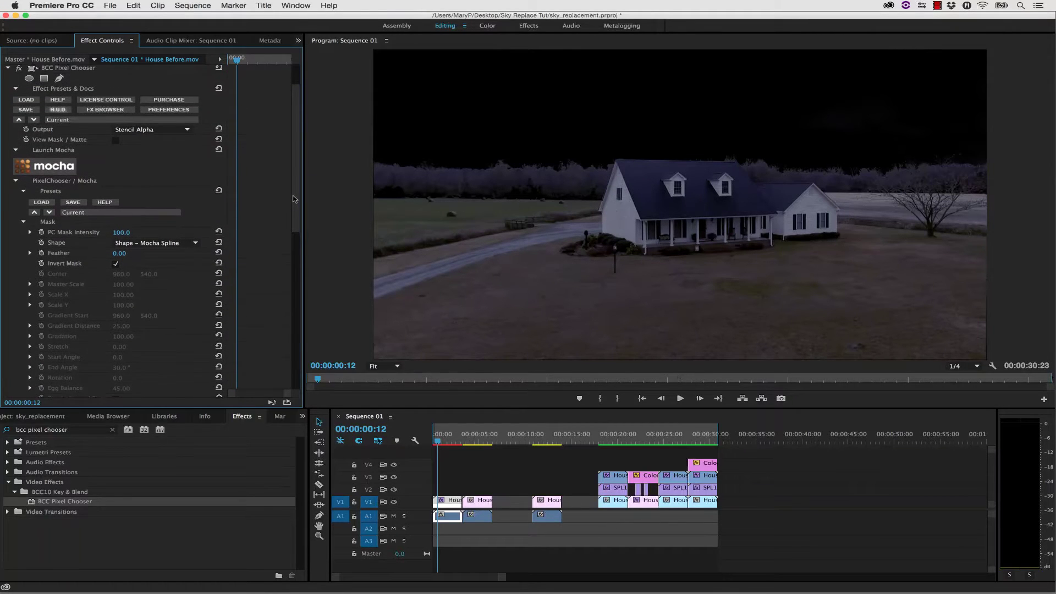
Step: Move the first House Before.mov clip up to track V3, keeping its start at the sequence beginning
scroll(292, 306, up, 10)
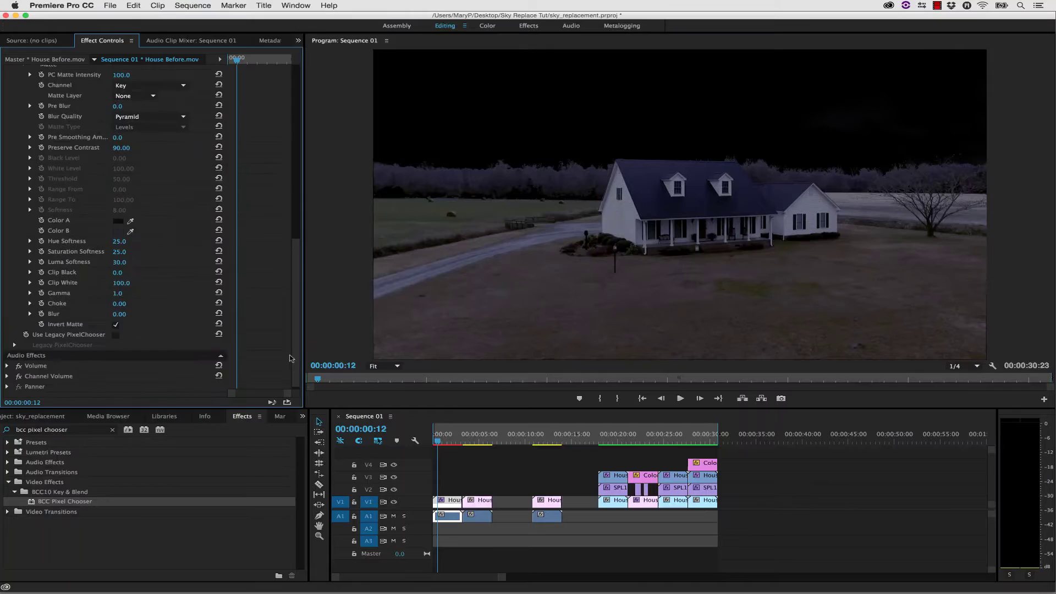
click(8, 112)
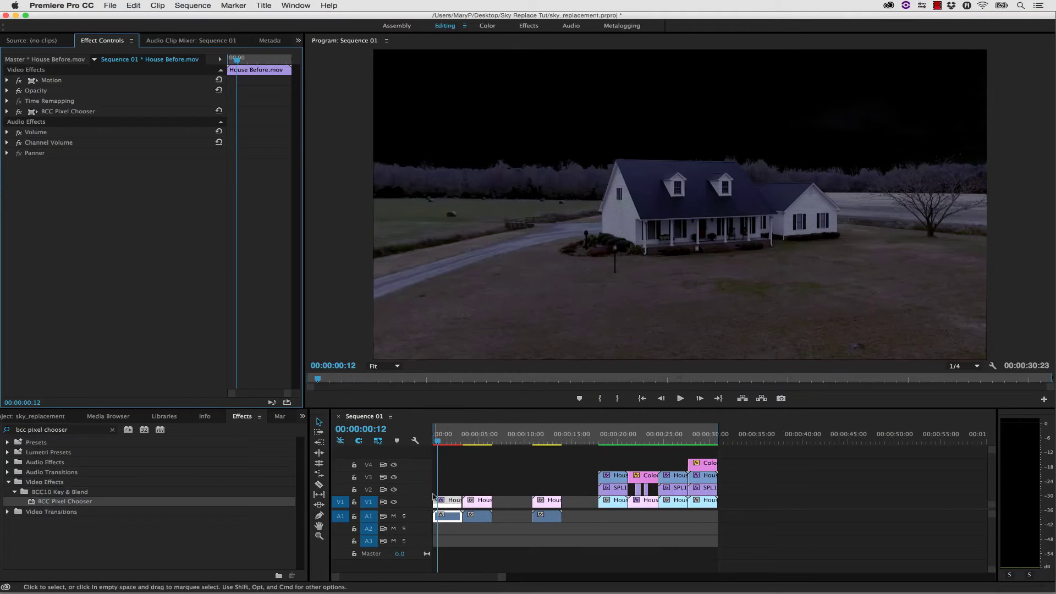
drag(448, 502, 449, 477)
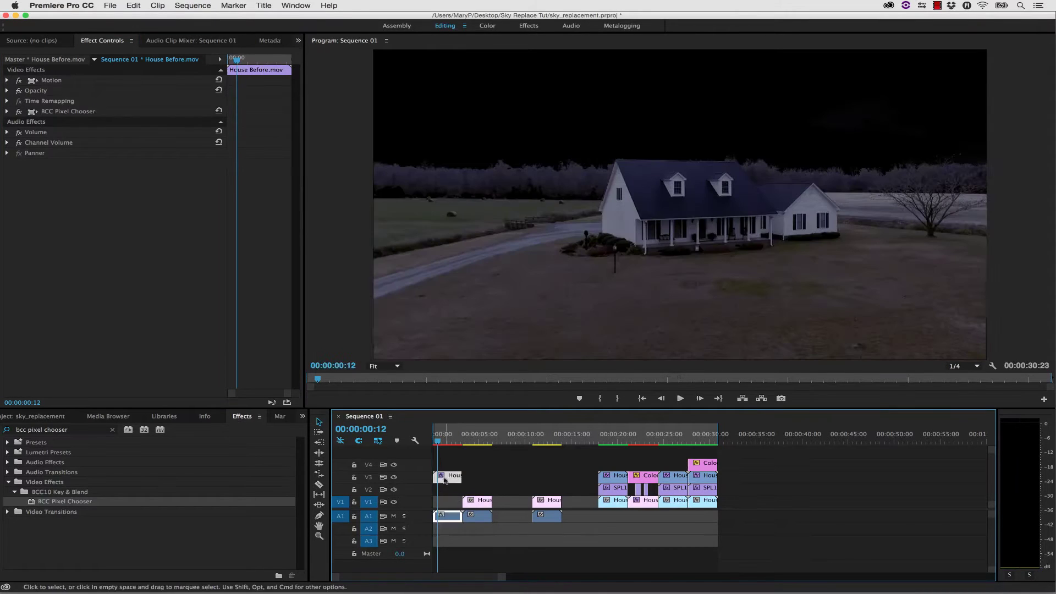
Step: Place the SPL117.mov sky clip on V2 beneath the house clip and trim it to the house clip's length
click(456, 490)
click(41, 416)
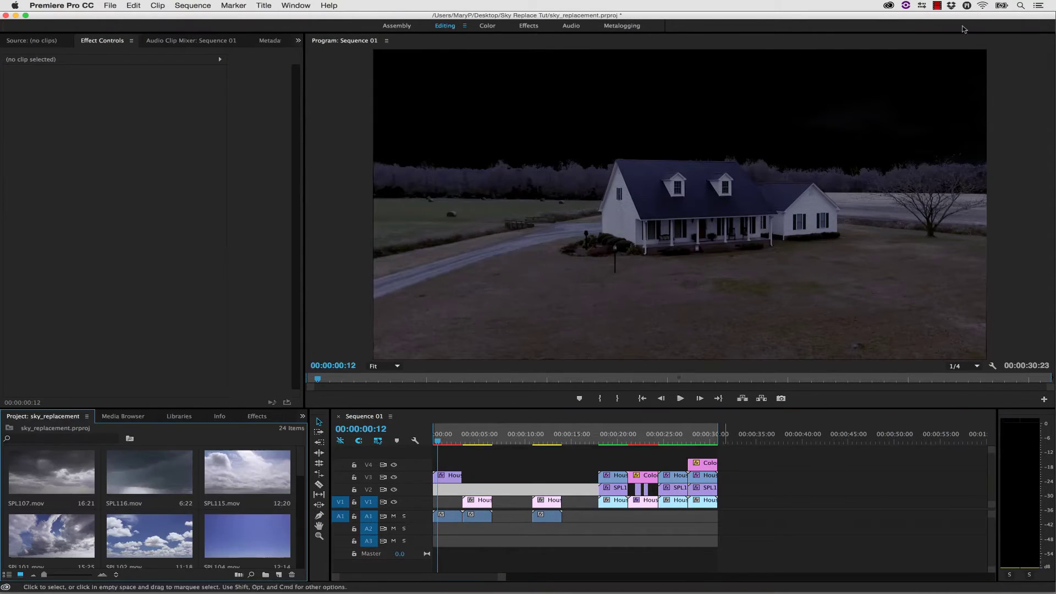
drag(302, 468, 278, 555)
drag(52, 487, 427, 462)
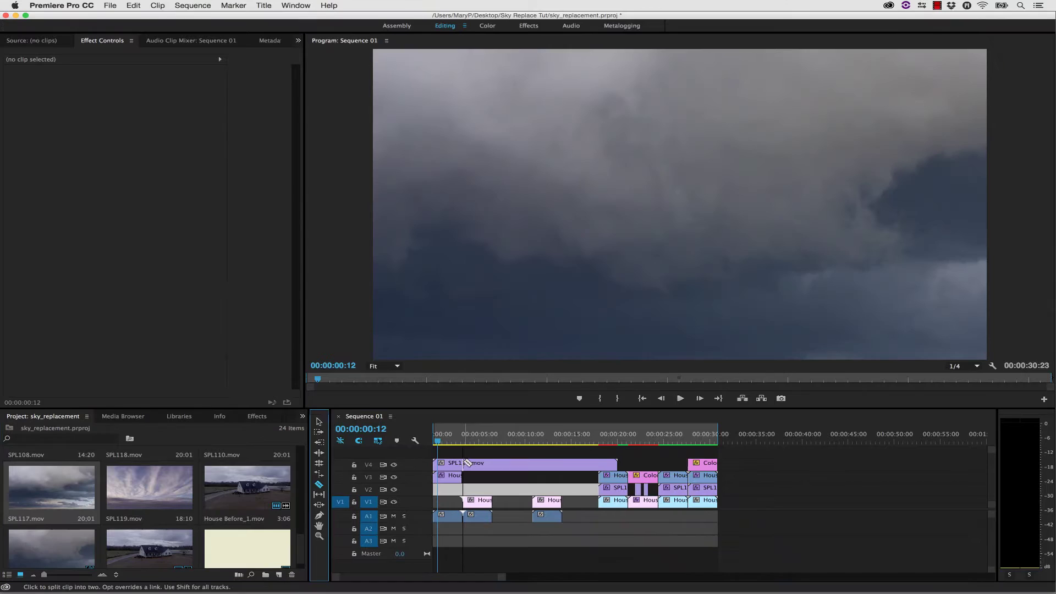
click(510, 468)
key(Delete)
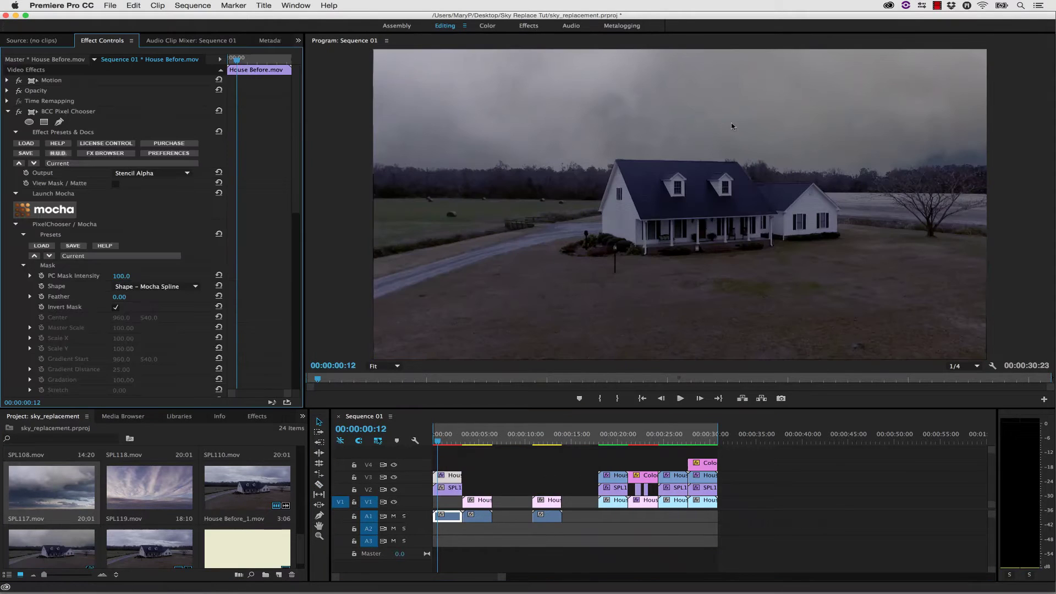
Step: Play the sky composite from the sequence start, return to frame 0 and collapse the Pixel Chooser settings
click(429, 441)
key(space)
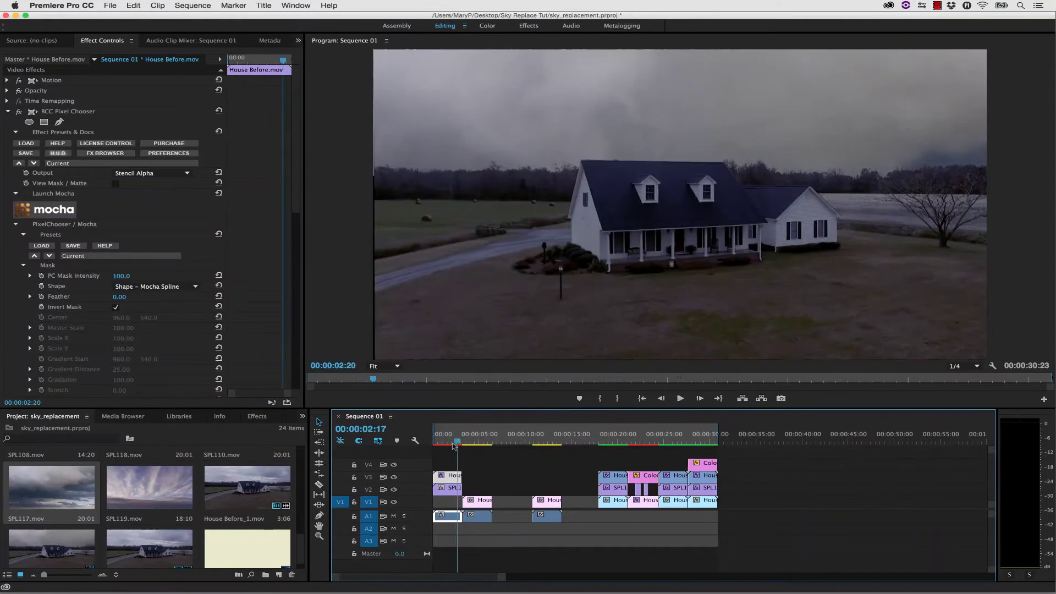
key(space)
key(Home)
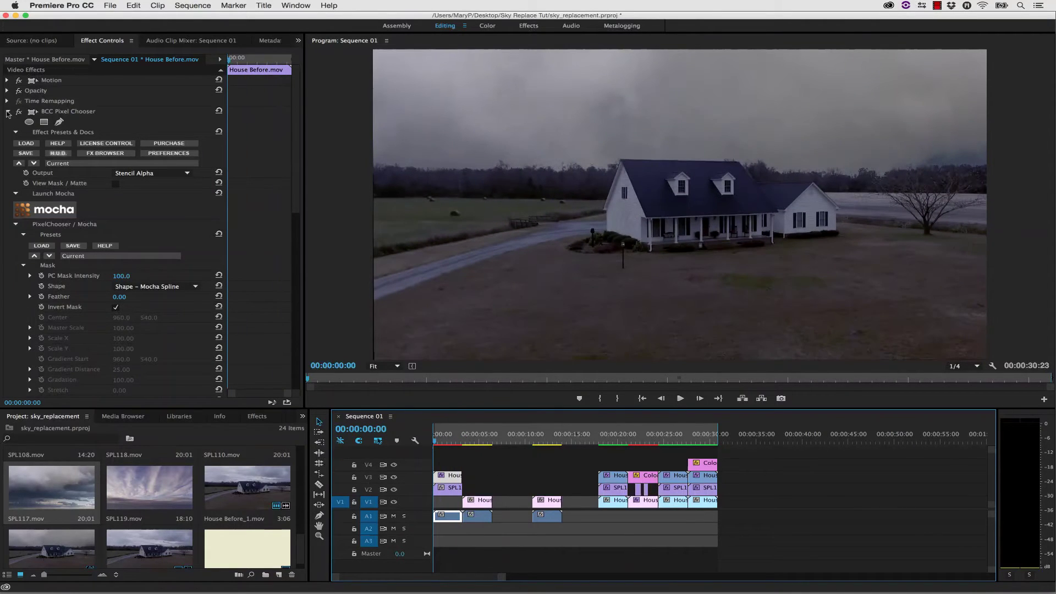
click(7, 112)
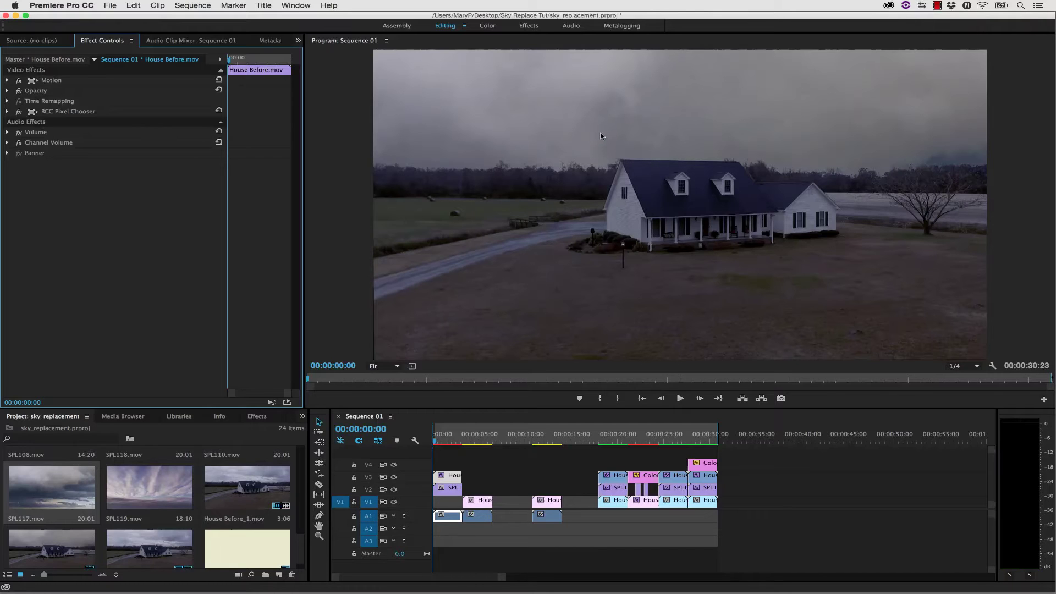
Step: Set the program playback resolution to Full and launch mocha from the house clip's Pixel Chooser
click(978, 367)
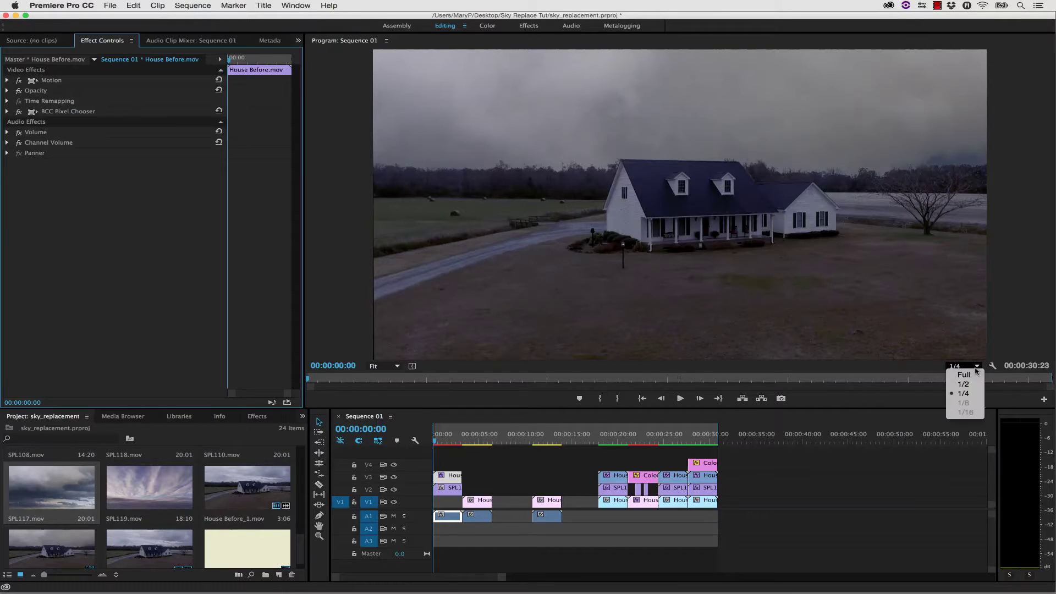
click(971, 379)
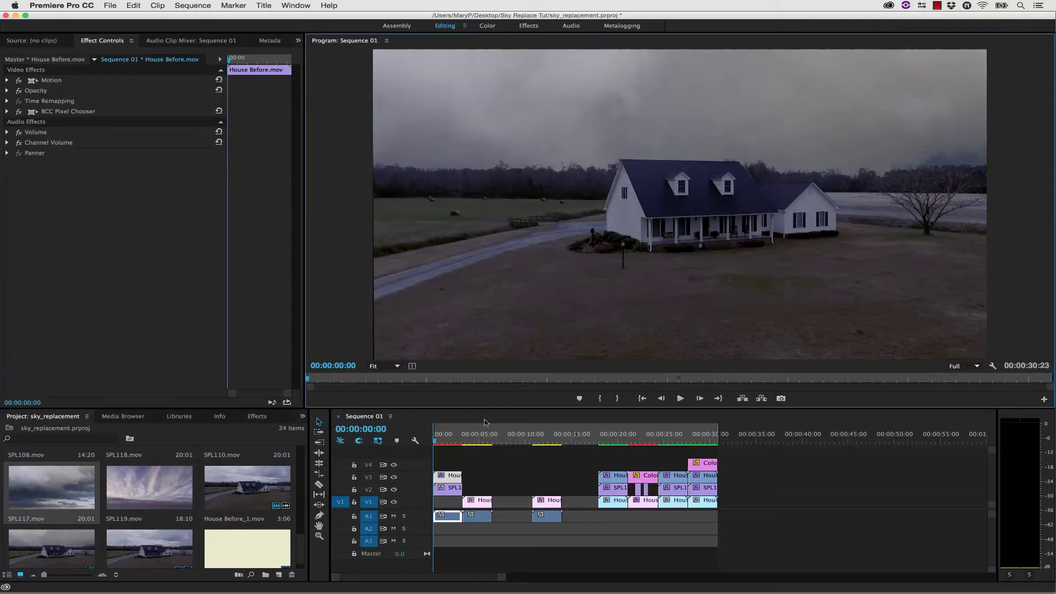
click(450, 477)
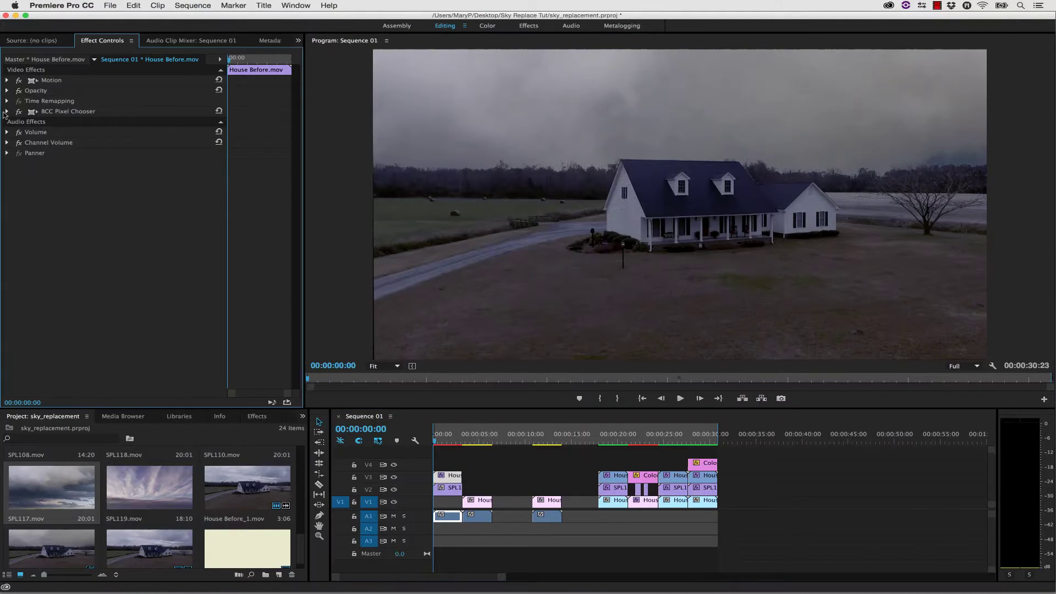
click(7, 112)
click(64, 210)
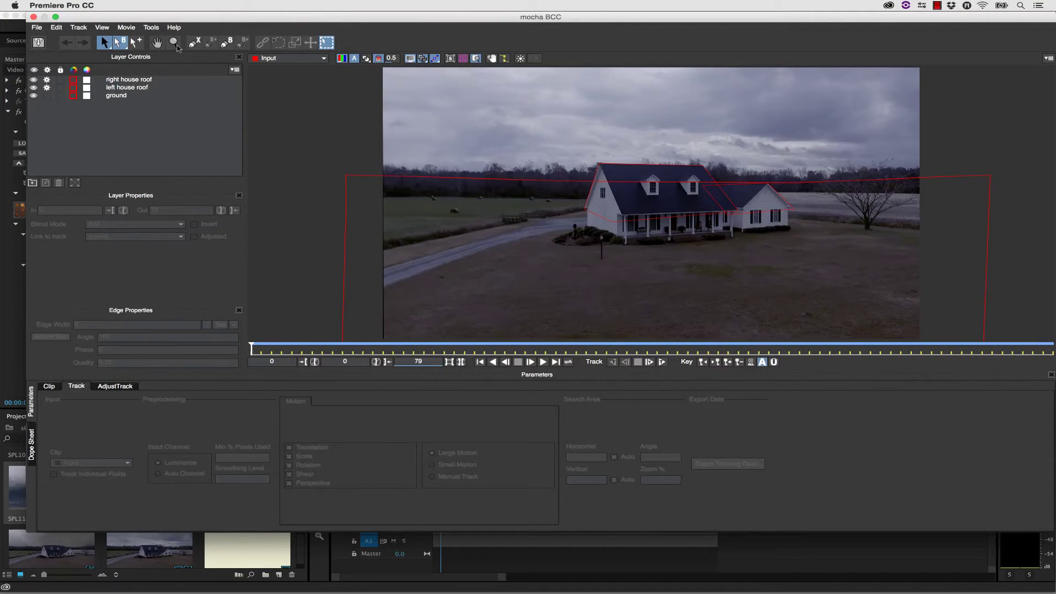
Step: Draw a closed X-spline around the clouds just above the tree line and house roof at frame 0
click(193, 42)
click(697, 112)
click(848, 133)
click(853, 157)
click(831, 164)
click(759, 165)
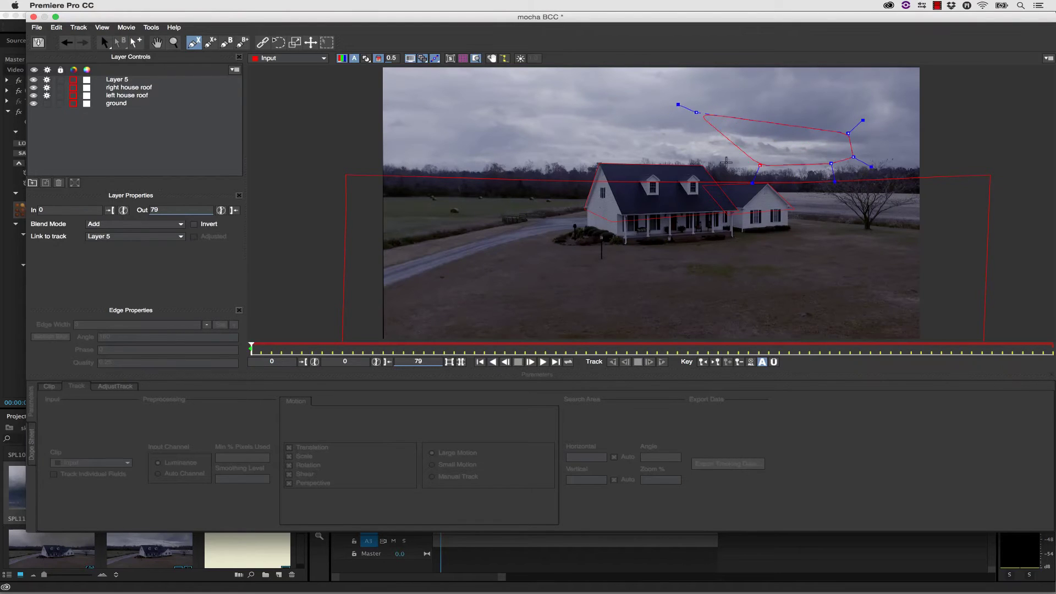
click(717, 163)
click(624, 160)
click(490, 143)
click(489, 114)
click(640, 96)
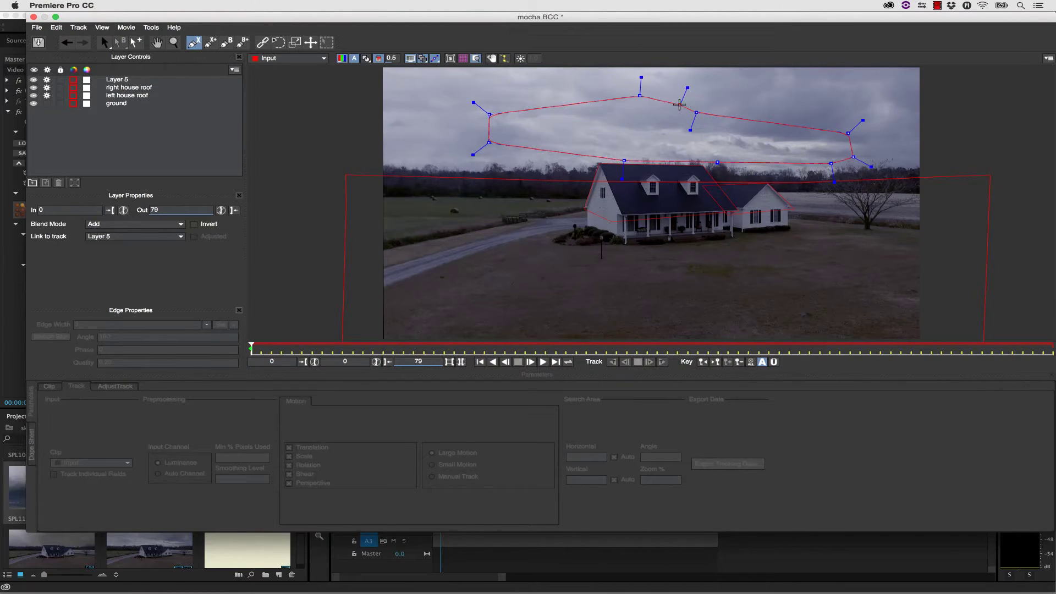
right_click(680, 104)
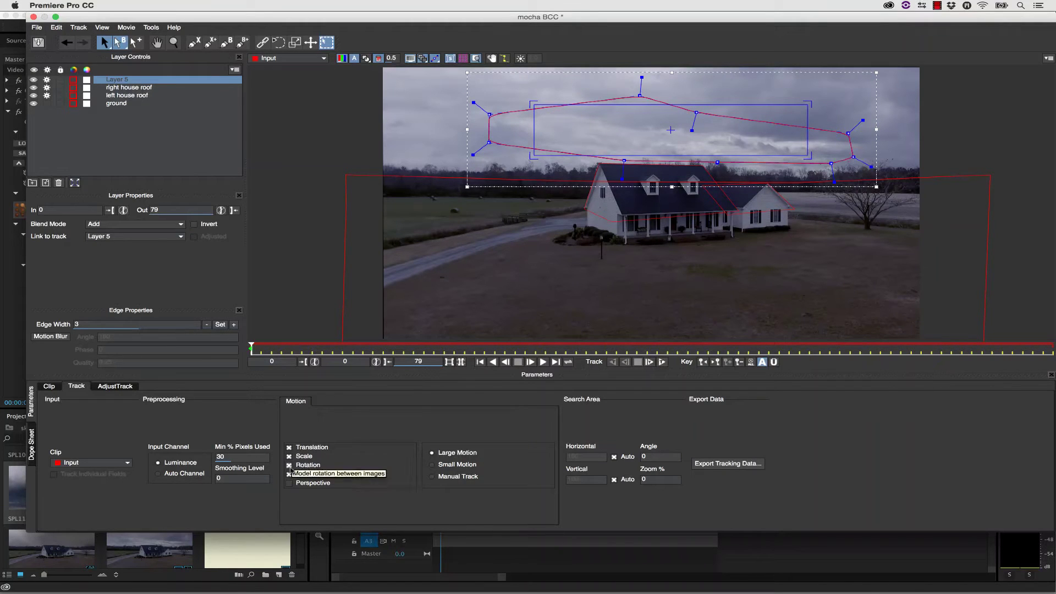
Step: Track the cloud layer forward using translation, scale and rotation without shear, and fit its planar surface to the full frame
click(663, 362)
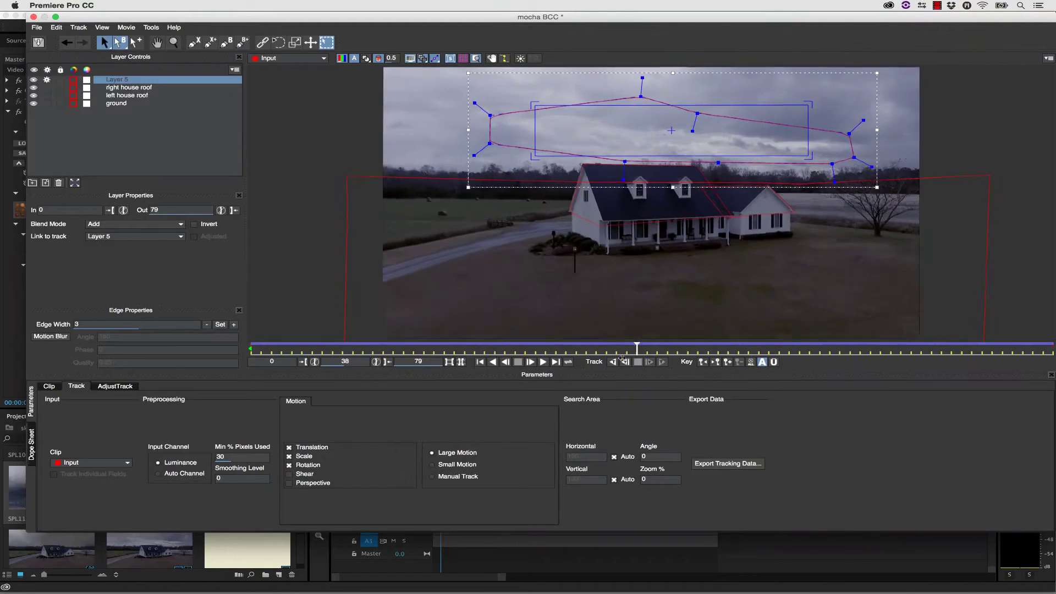
drag(622, 359, 249, 352)
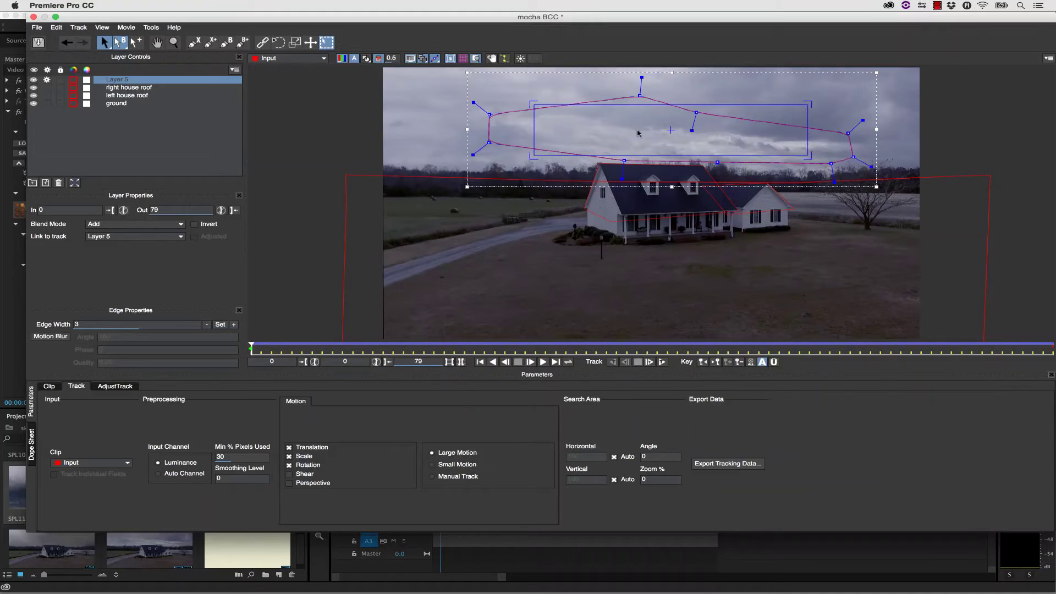
click(75, 184)
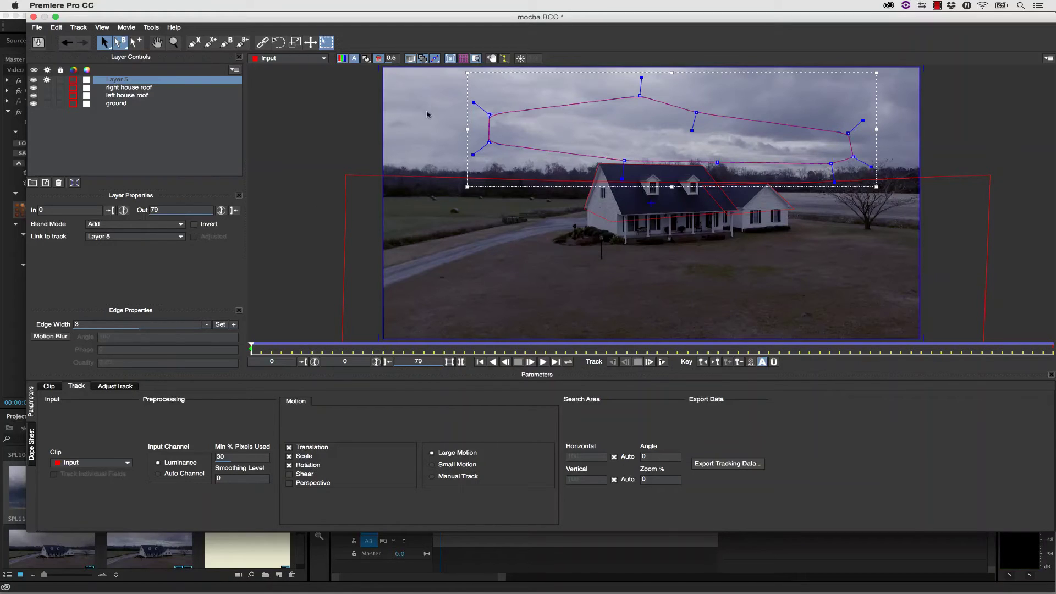
Step: Export the cloud tracking data in Boris FX BCC Corner Pin format as a bcc_corner_pin text file in the Sky Replace Tut folder
click(721, 463)
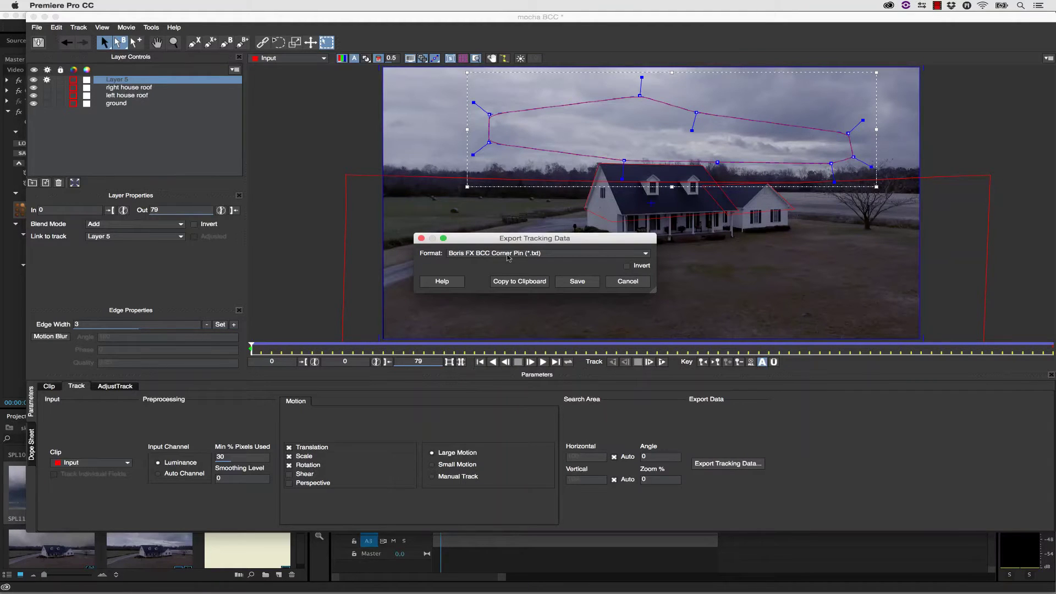
click(577, 282)
text(sky_corner_pin_02)
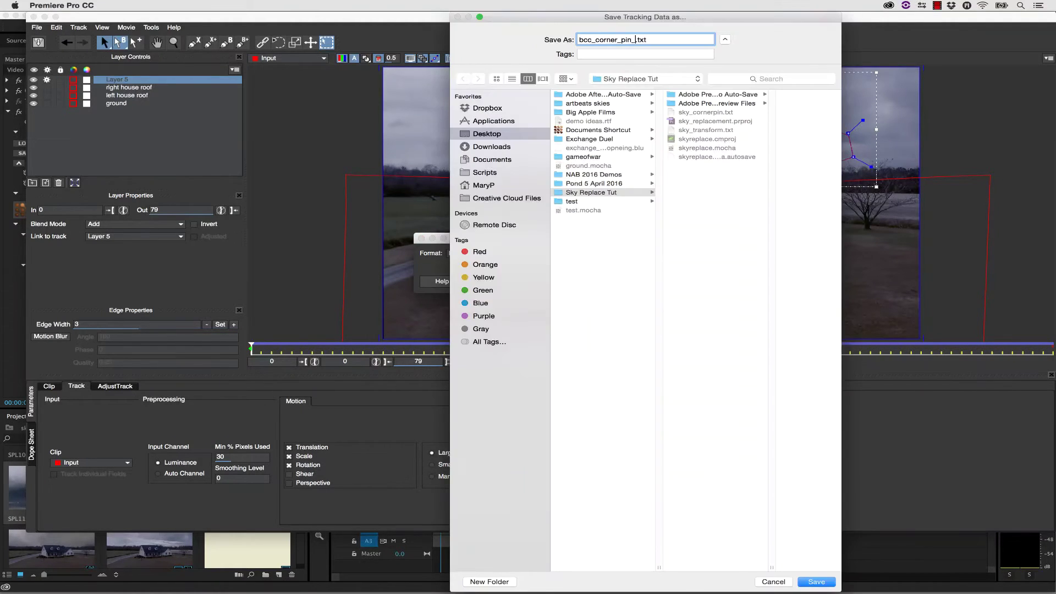
key(Return)
Step: Hide Layer 5, turn off its tracking process and rename it as sky
click(33, 80)
click(47, 80)
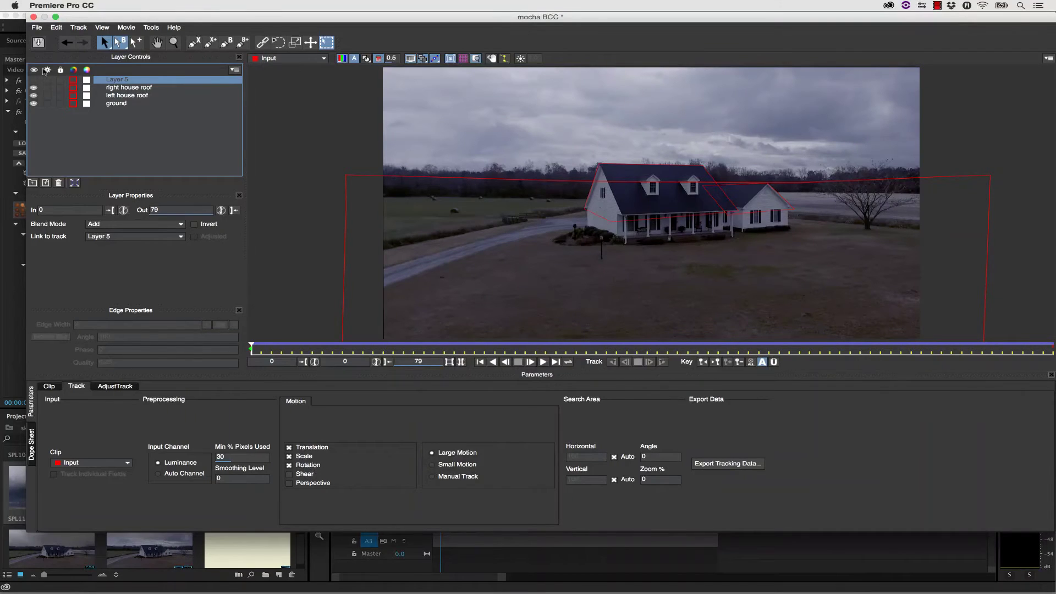
double_click(112, 81)
text(sky track)
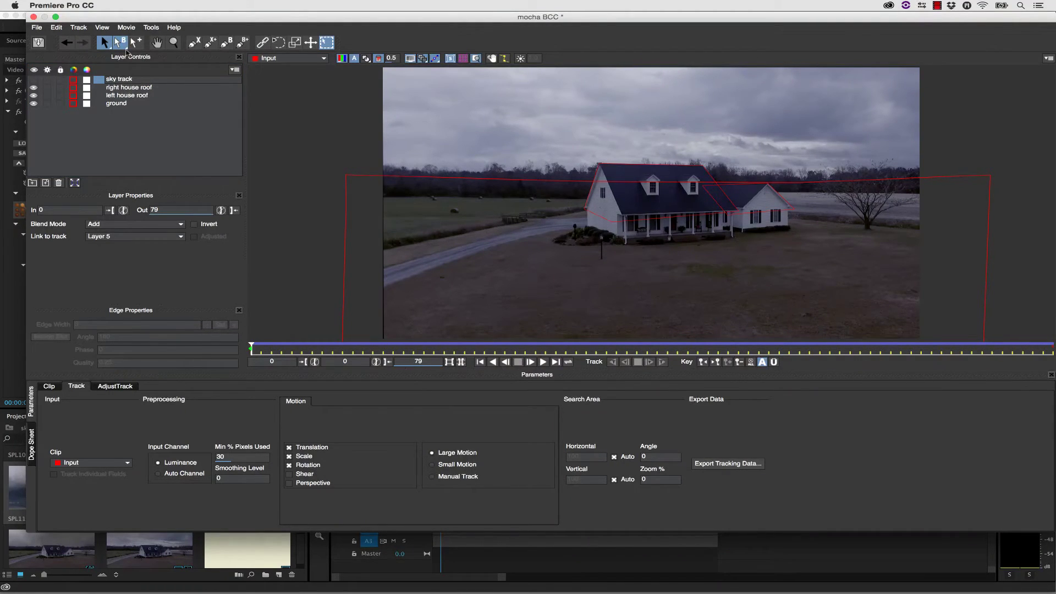
Step: Save the mocha project containing the sky layer and close mocha to return to Premiere Pro
click(38, 43)
click(34, 17)
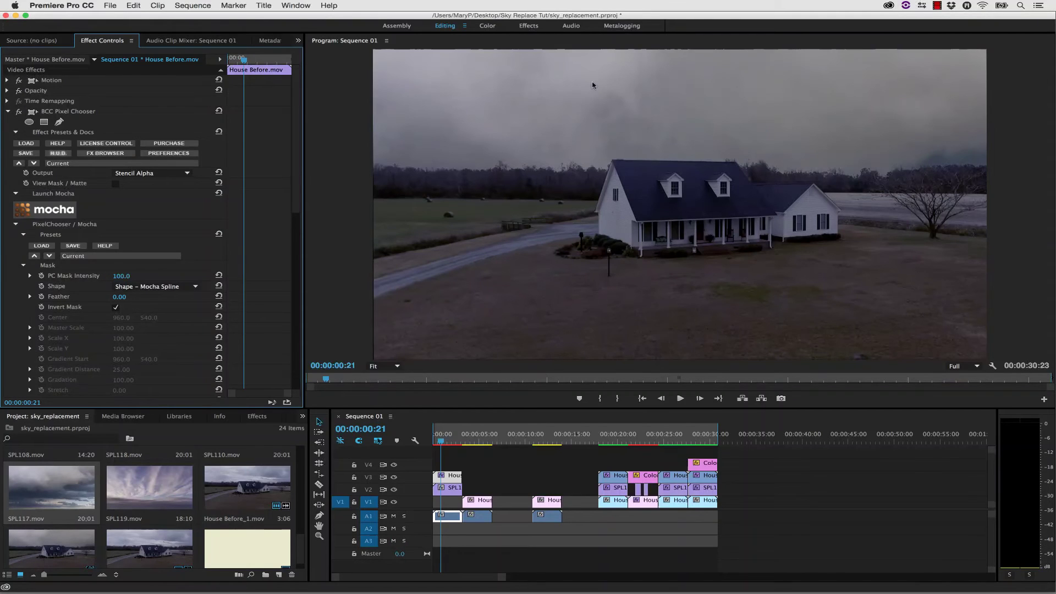
Step: Find the BCC Corner Pin effect and apply it to the SPL117.mov clip on V2
click(443, 490)
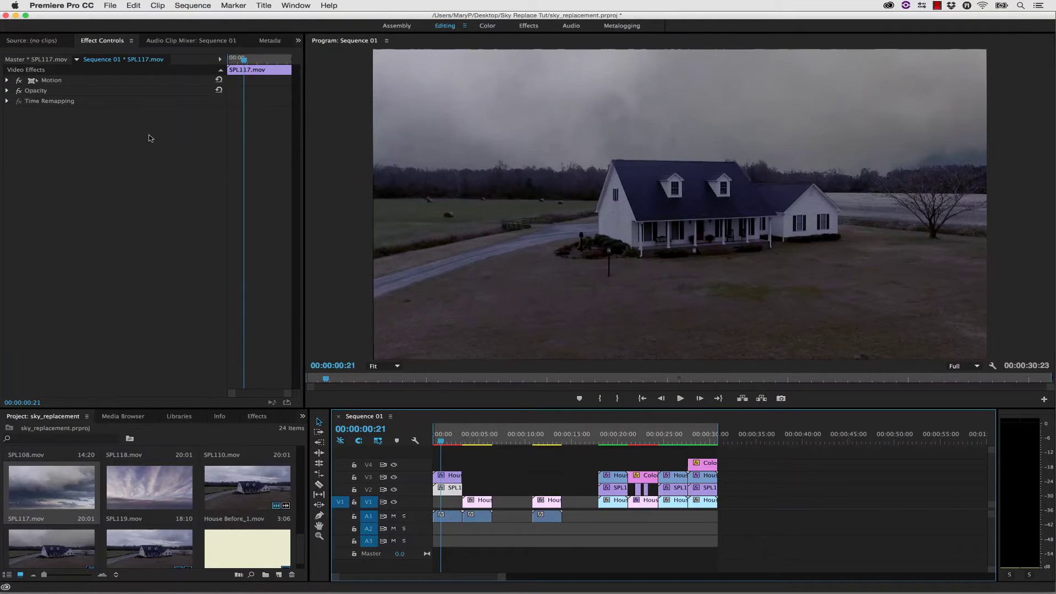
click(249, 418)
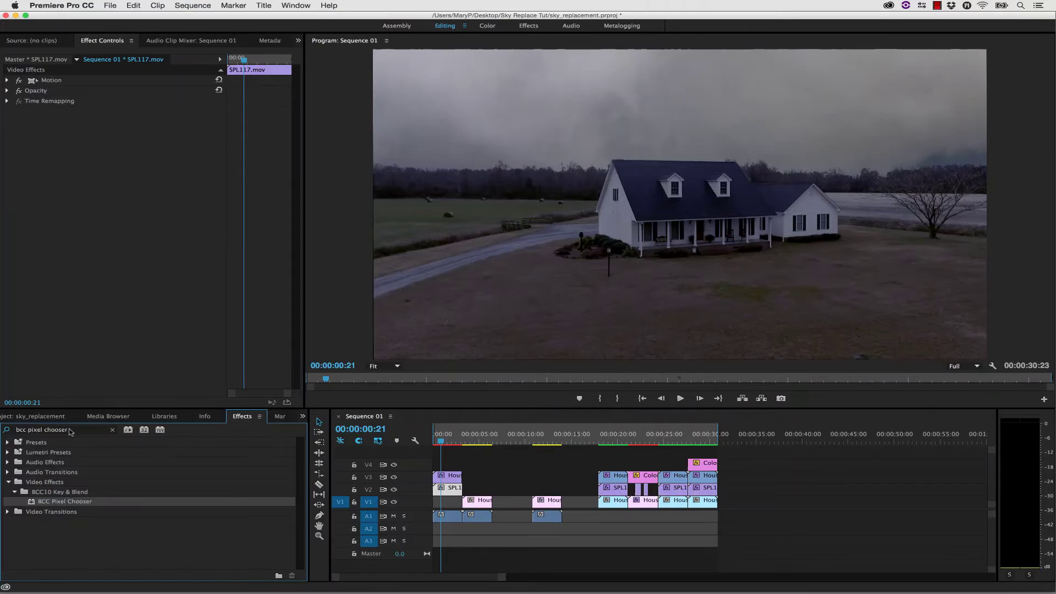
click(113, 431)
text(bcc corner pin)
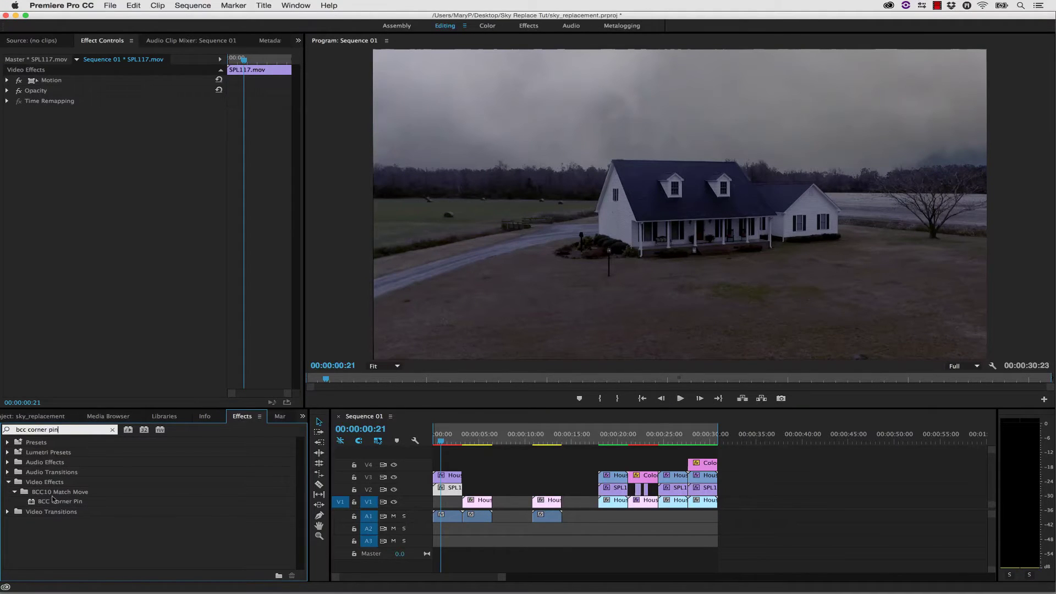
click(33, 503)
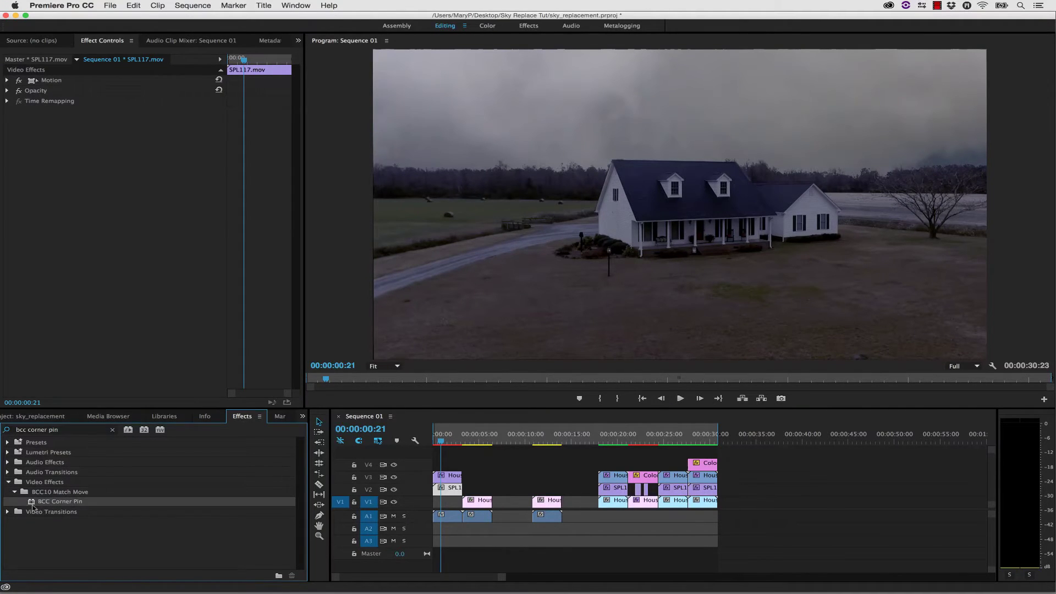
drag(35, 505, 456, 489)
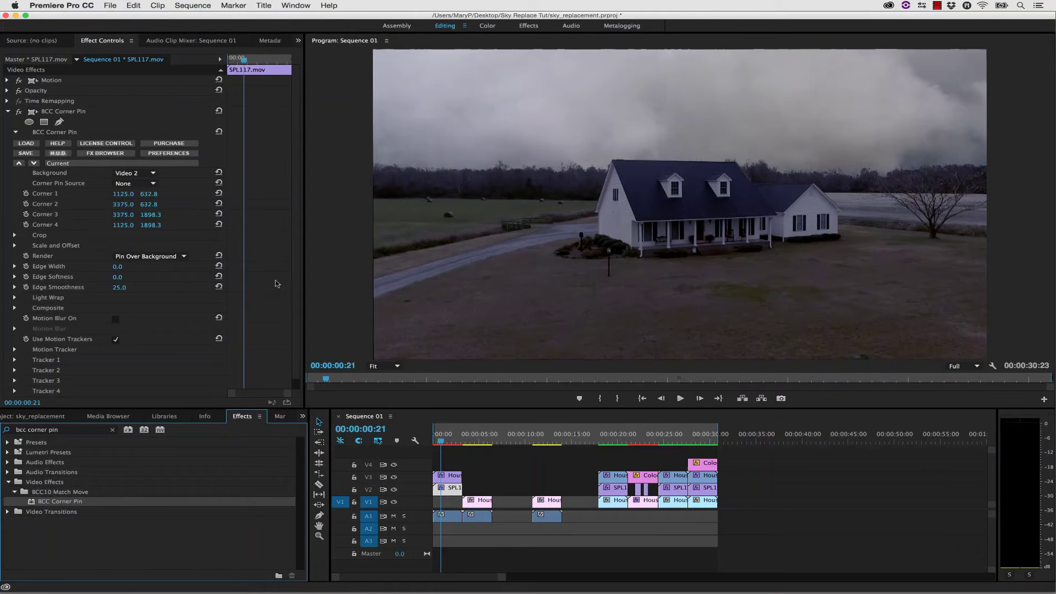
Step: Set the Corner Pin's background to None and its corner pin source to Video 2
scroll(275, 220, down, 1)
click(134, 163)
click(134, 174)
click(119, 174)
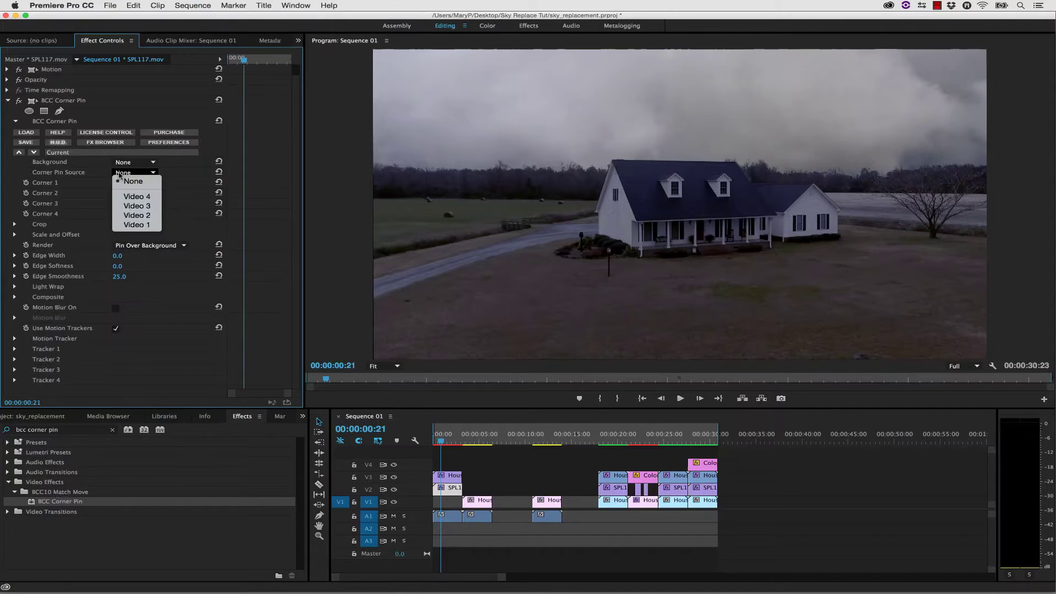
click(137, 215)
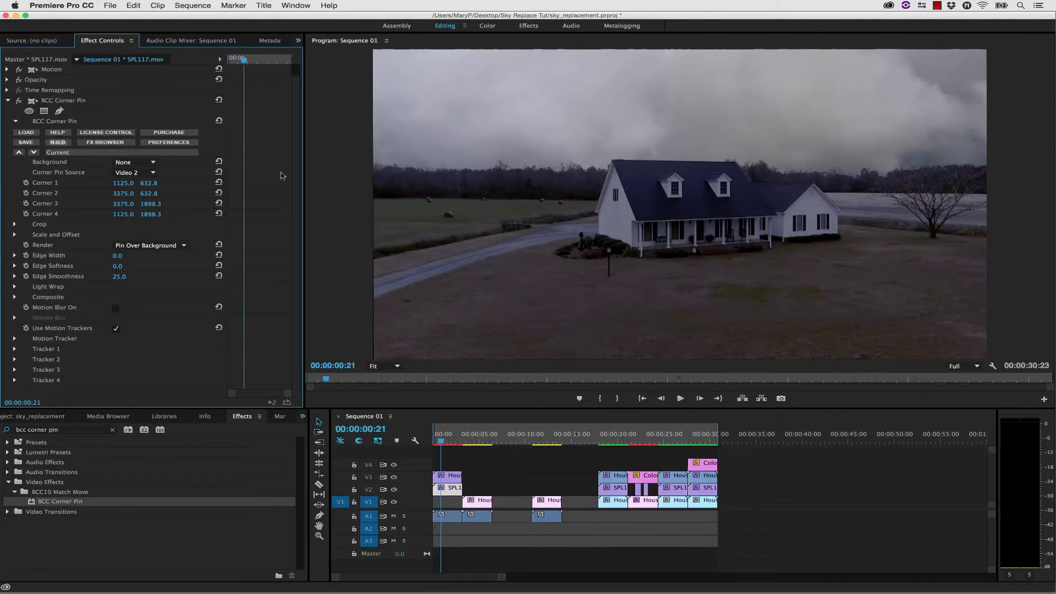
Step: Load the exported bcc_corner_pin file from the Sky Replace Tut folder into the Corner Pin's motion tracker
click(15, 339)
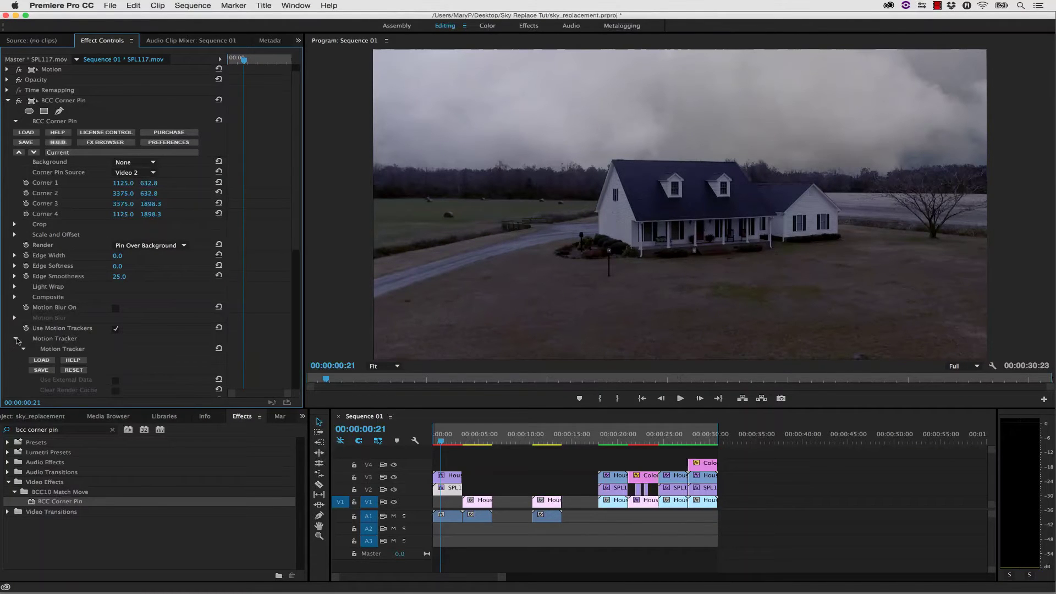
click(40, 360)
key(super+shift+d)
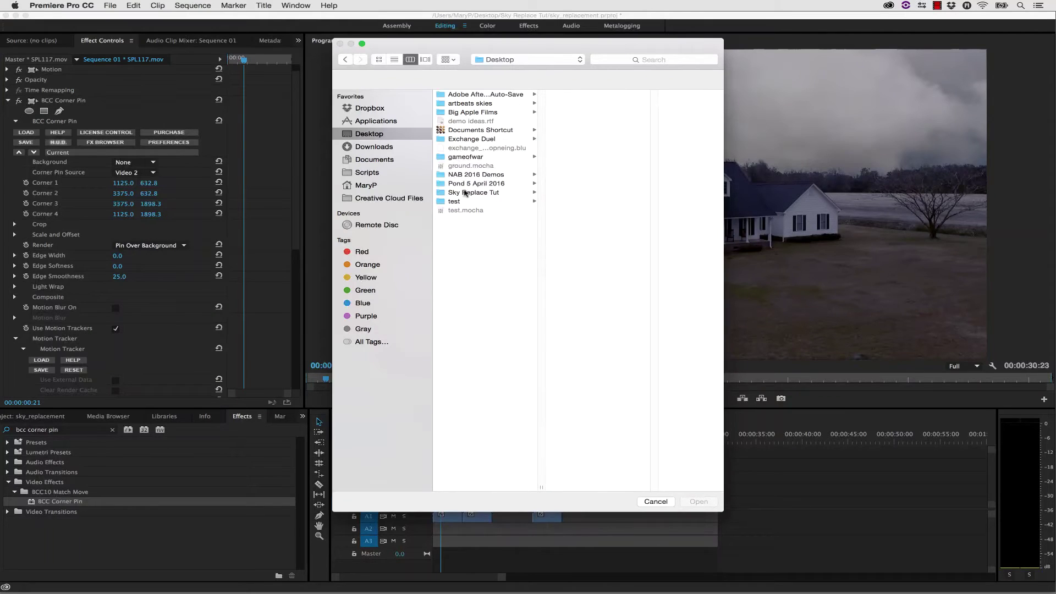
click(465, 192)
click(591, 112)
click(697, 502)
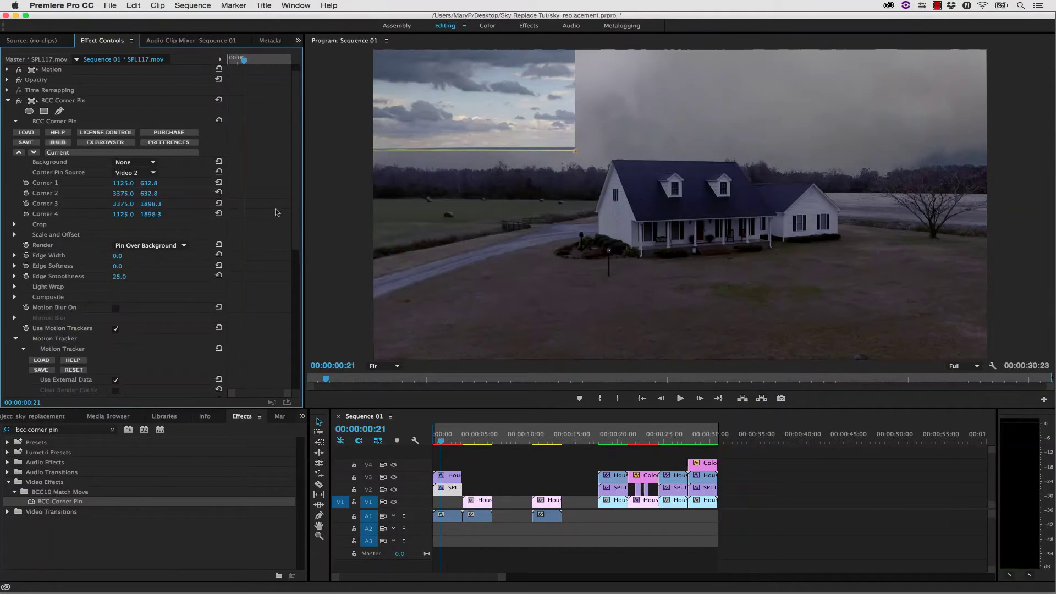
scroll(286, 220, down, 3)
scroll(297, 227, up, 1)
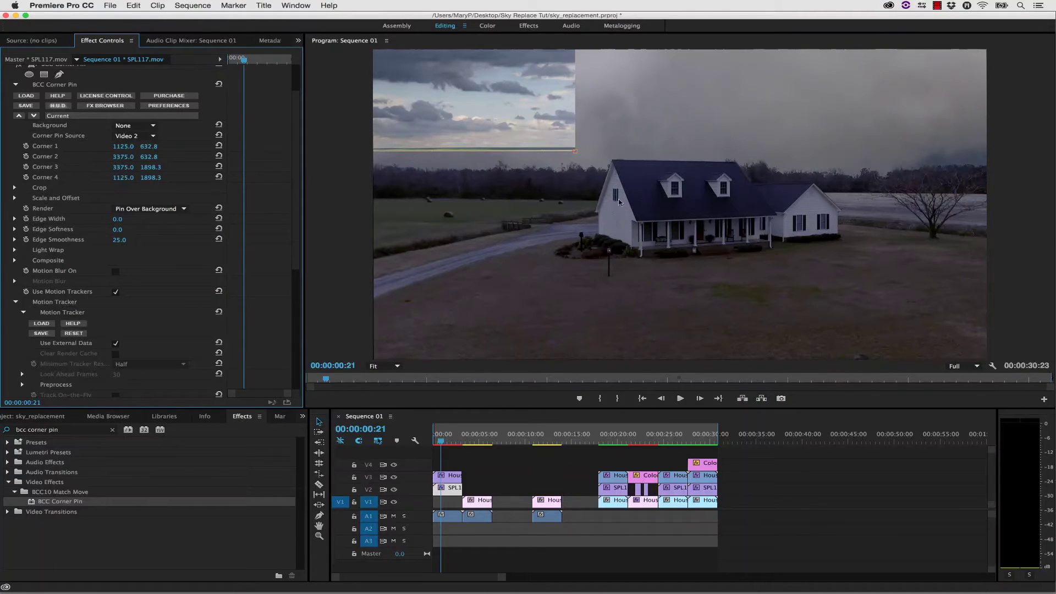
Step: Set the BCC Corner Pin's Scale X to 300 with the scale locked to X, and nudge its Master Offset Y slightly negative
scroll(292, 123, down, 7)
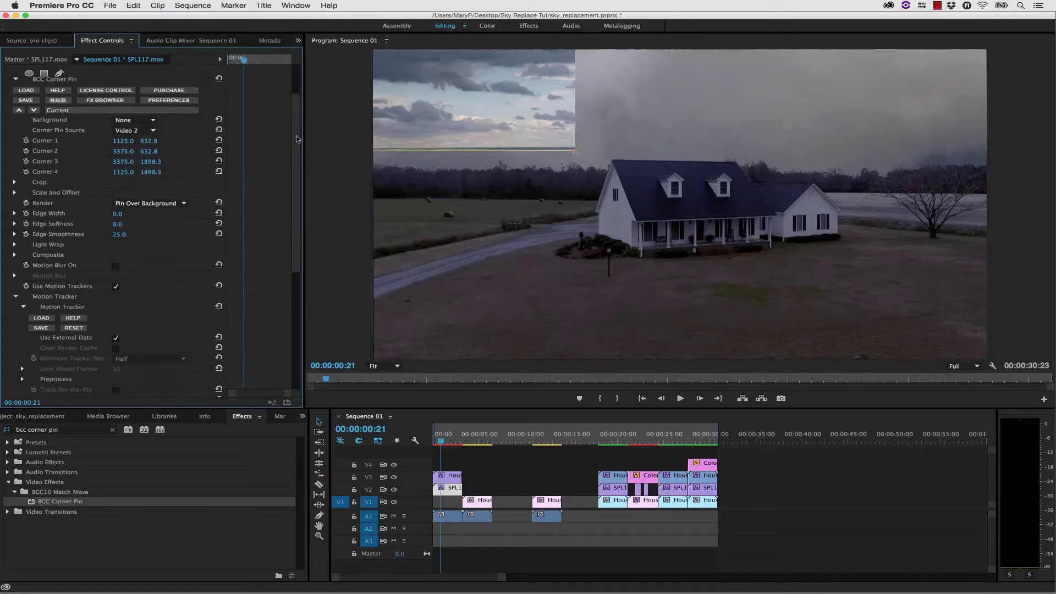
scroll(283, 160, up, 5)
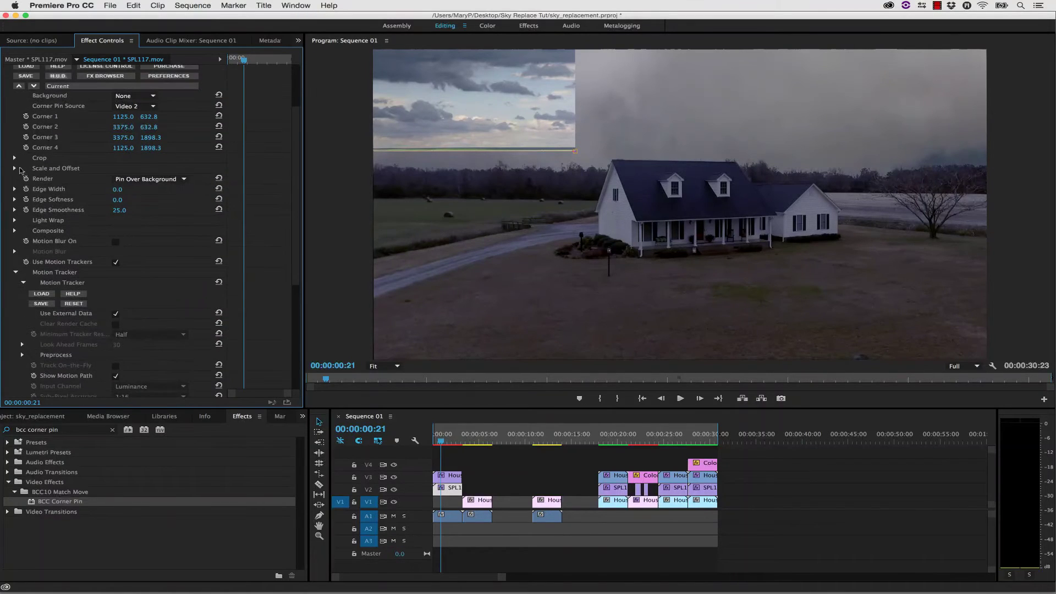
click(16, 169)
click(121, 190)
text(300)
key(Tab)
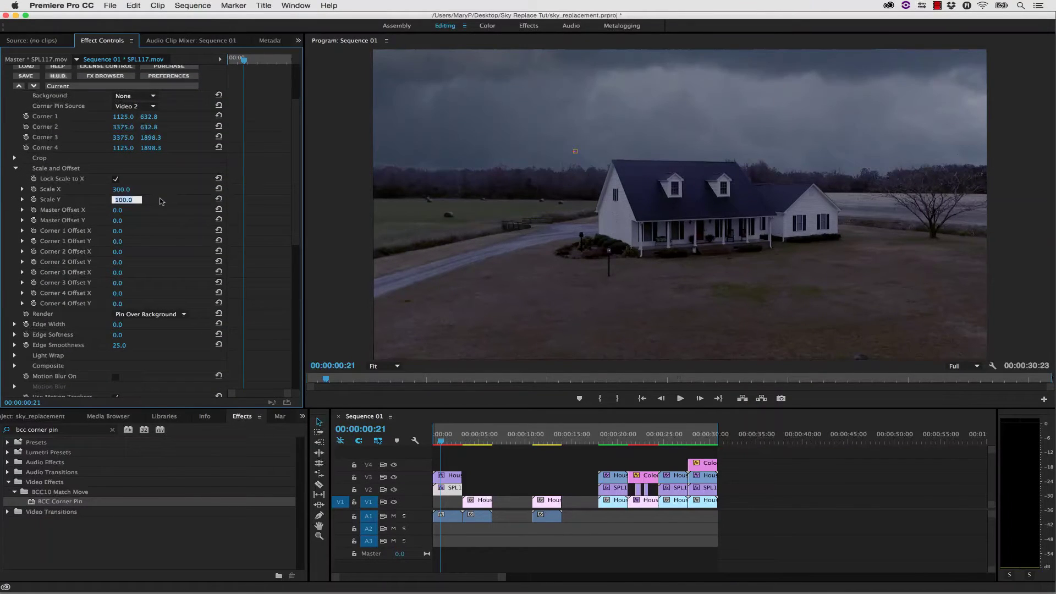
drag(121, 221, 115, 221)
Step: Play the opening clips from the start of the sequence to check how the new sky follows the camera move
drag(441, 441, 417, 441)
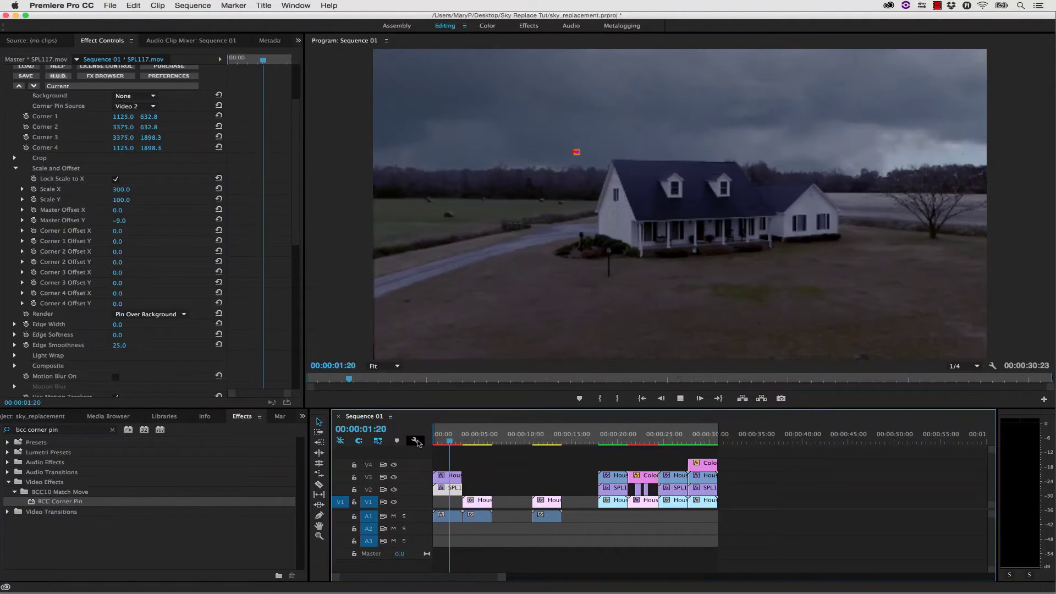
key(space)
key(Home)
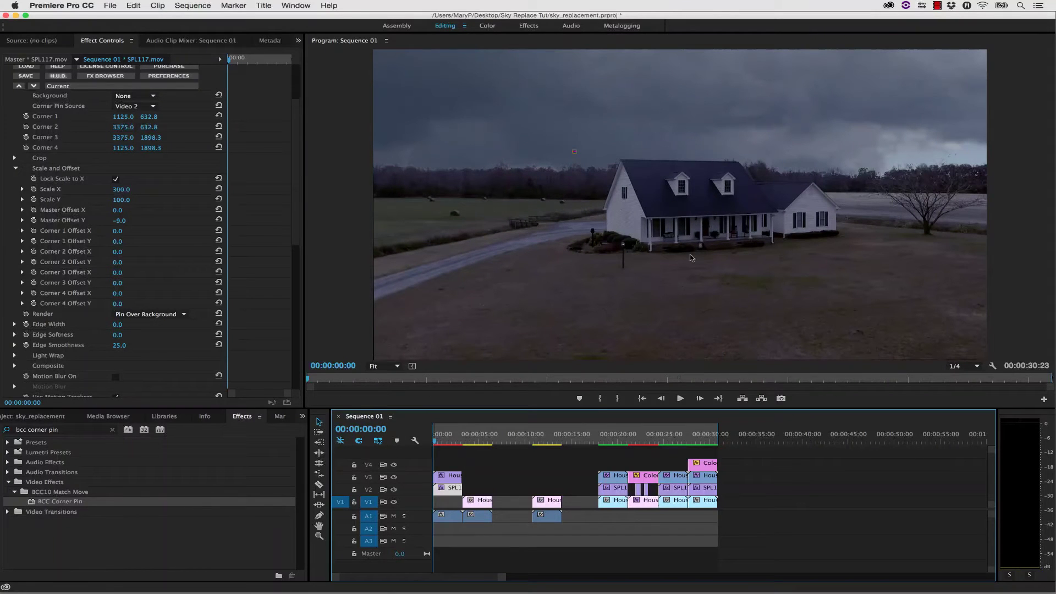
drag(471, 444, 425, 450)
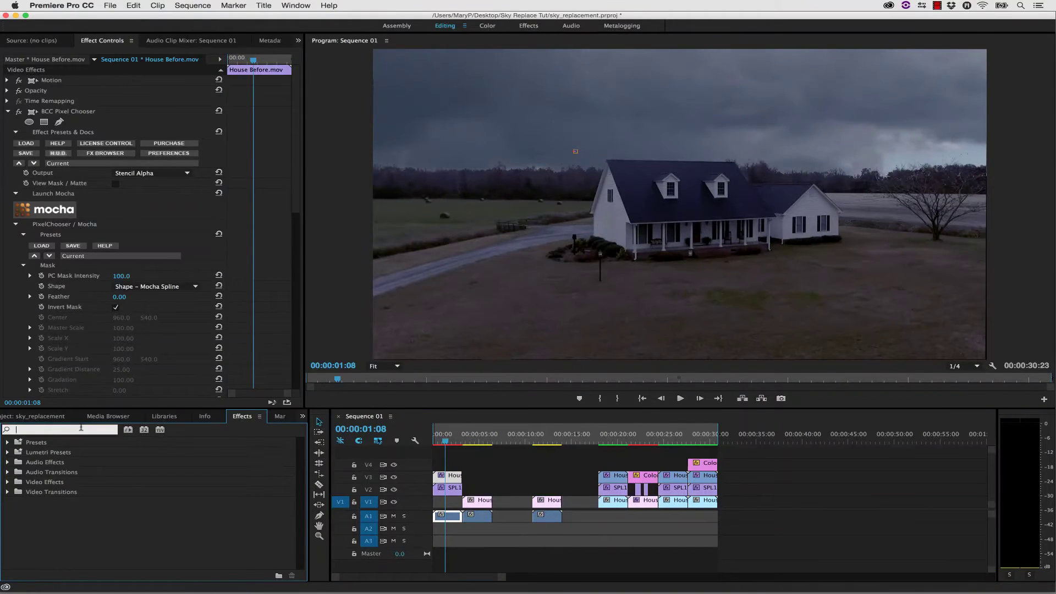
Step: Find BCC Fast Film Process, apply it to the House Before.mov clip on V3, and open its preset browser
text(bcc fast film)
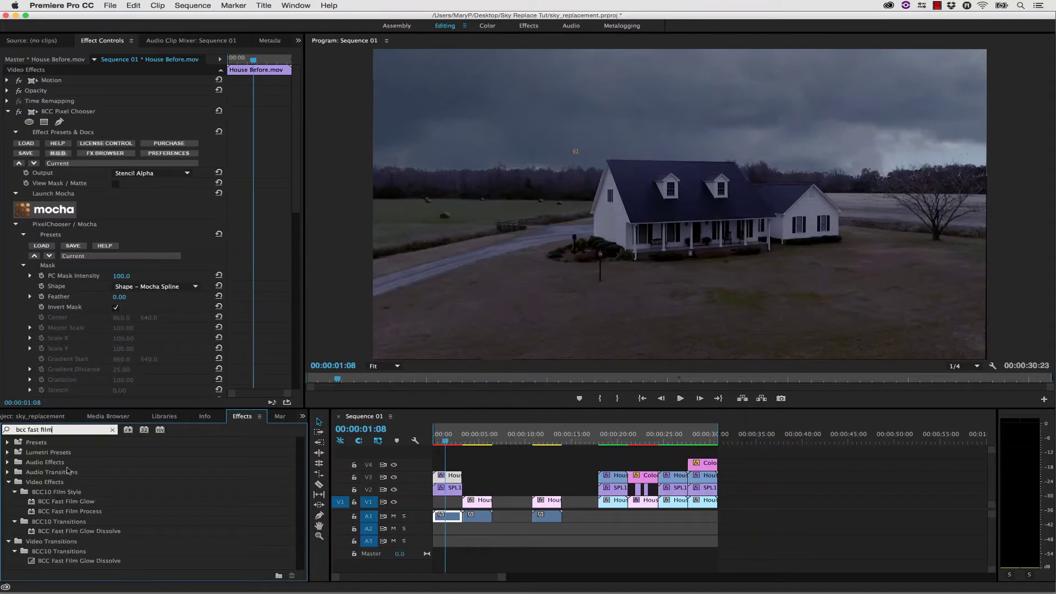
drag(60, 511, 454, 476)
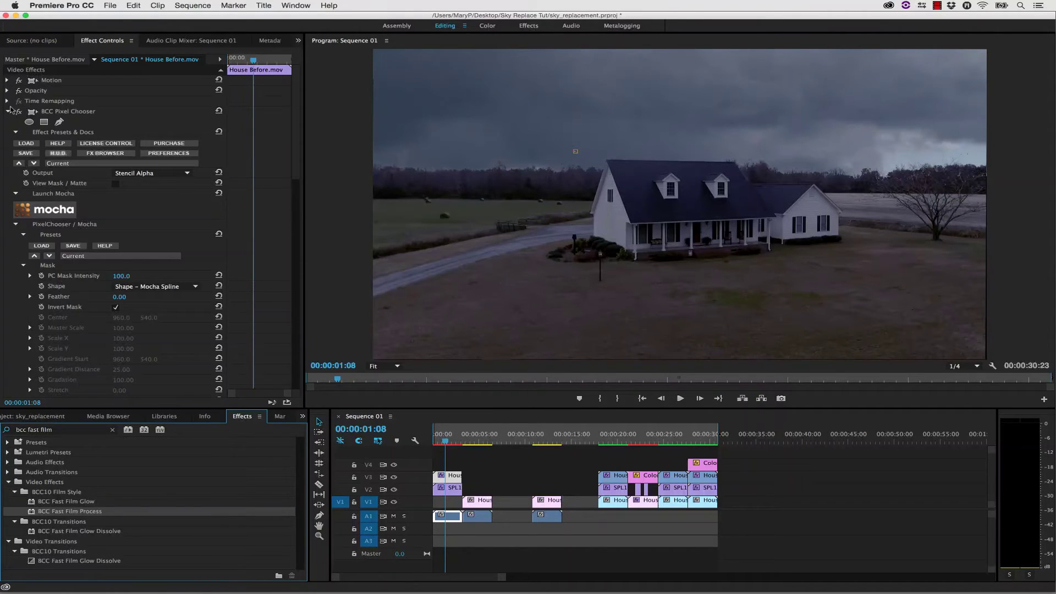
click(9, 111)
click(81, 162)
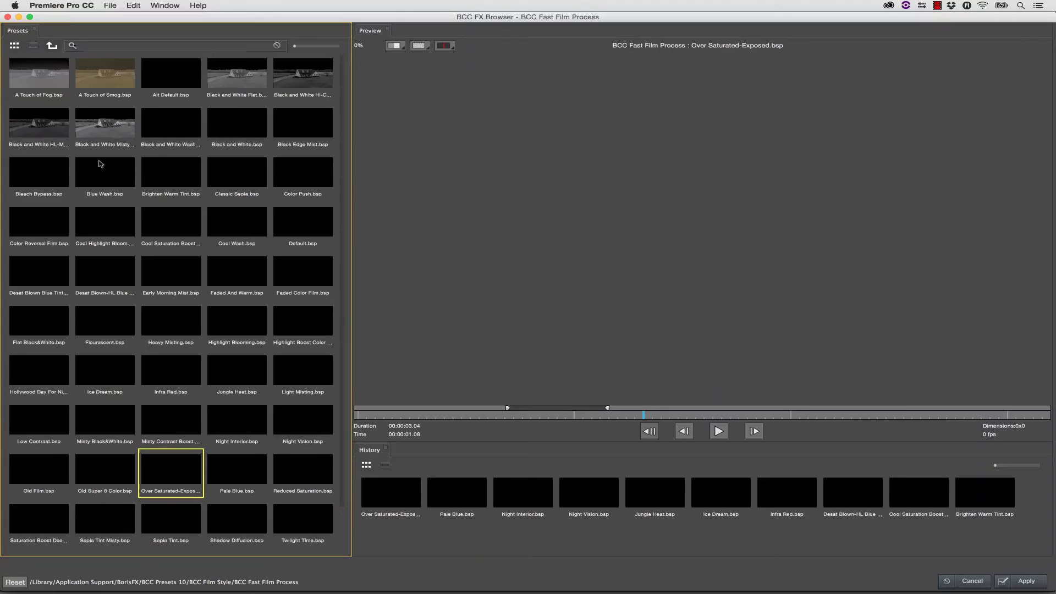
Step: Preview several BCC Fast Film Process presets on the house clip and apply Cool Highlight Bloom
click(172, 231)
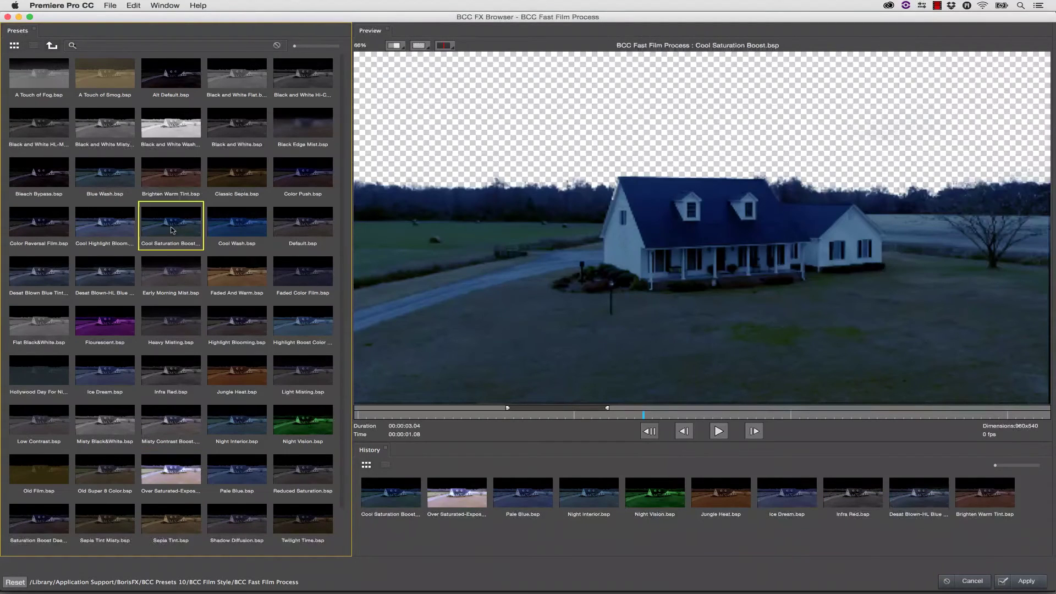
click(302, 323)
click(303, 372)
click(107, 414)
click(171, 421)
click(242, 476)
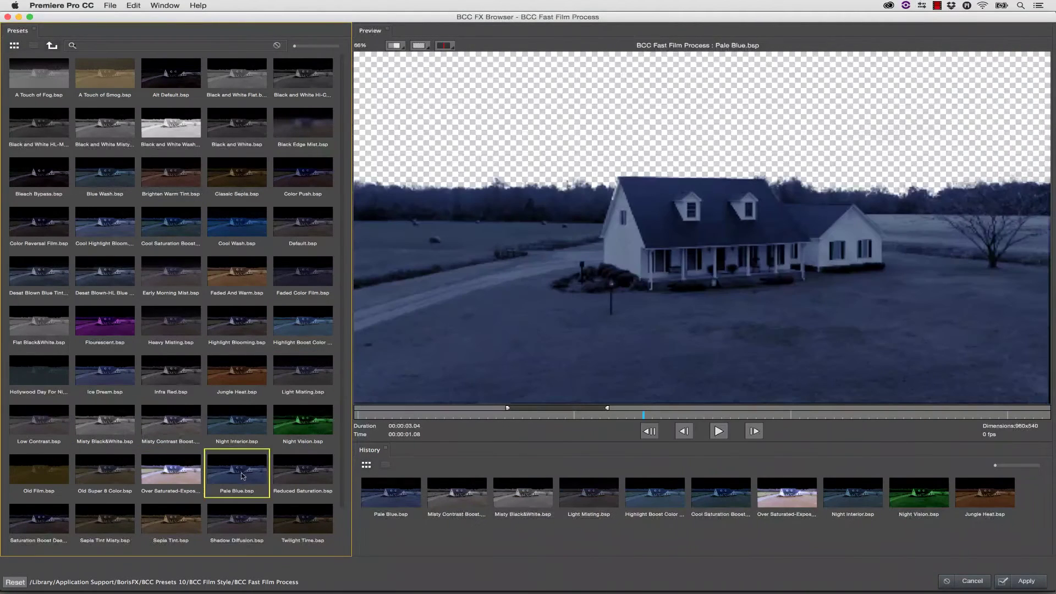
click(117, 218)
click(1022, 581)
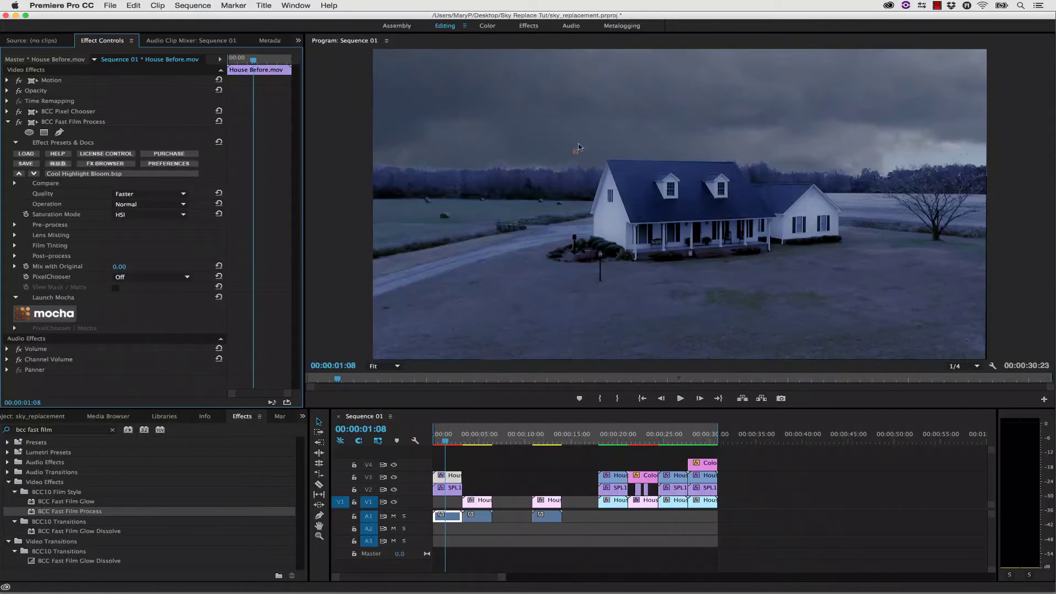
Step: Set the Shadow Mist under Lens Misting to 57 on the house clip and select the sky clip on V2
click(16, 235)
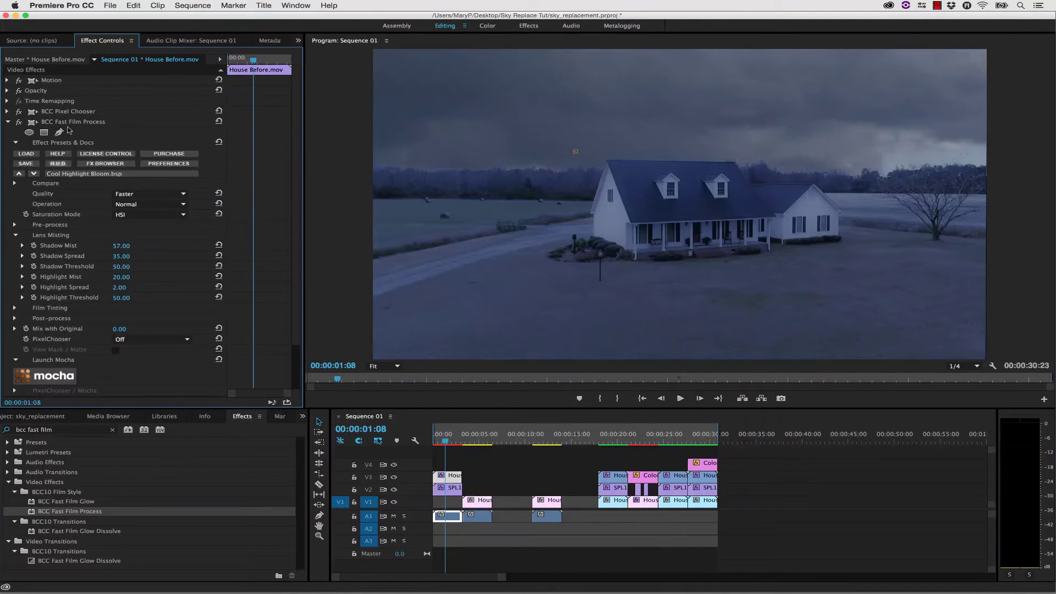
click(455, 488)
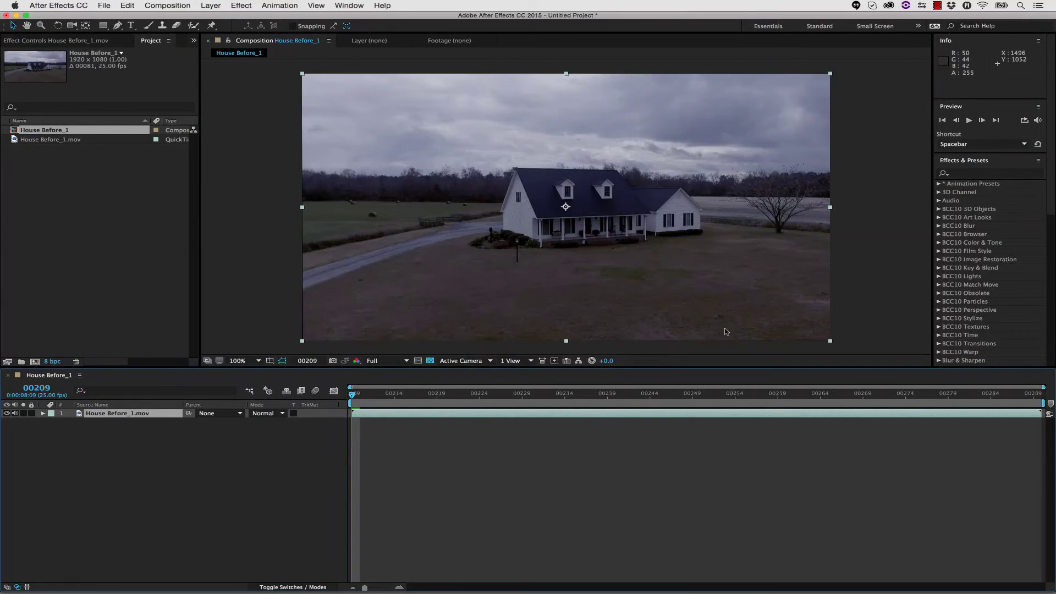
Step: In After Effects, search the effects for BCC Pixel Chooser and apply it to the House Before_1.mov layer
click(979, 174)
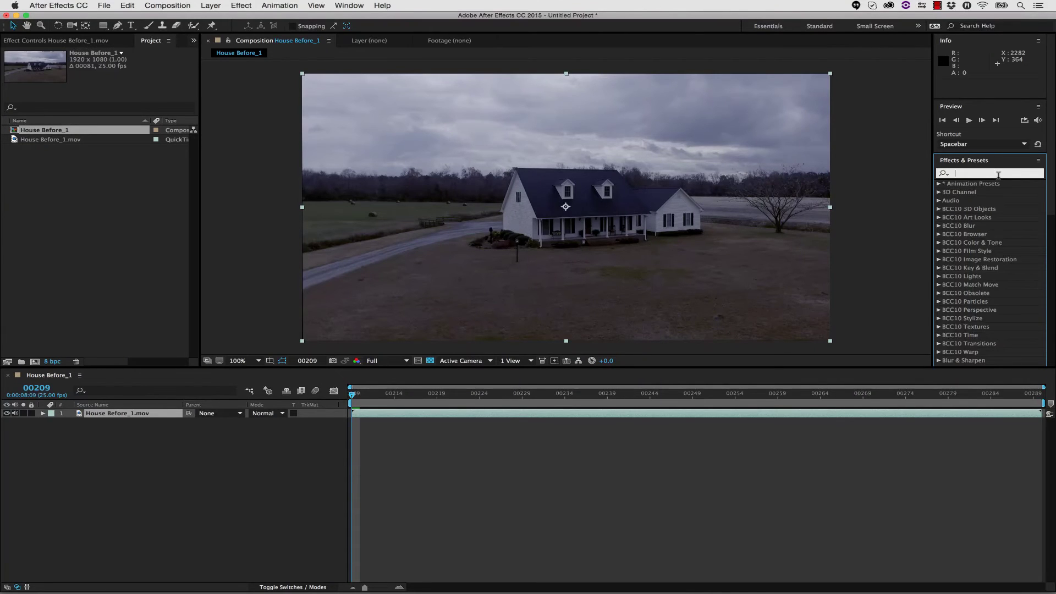
text(bcc pixel chooser)
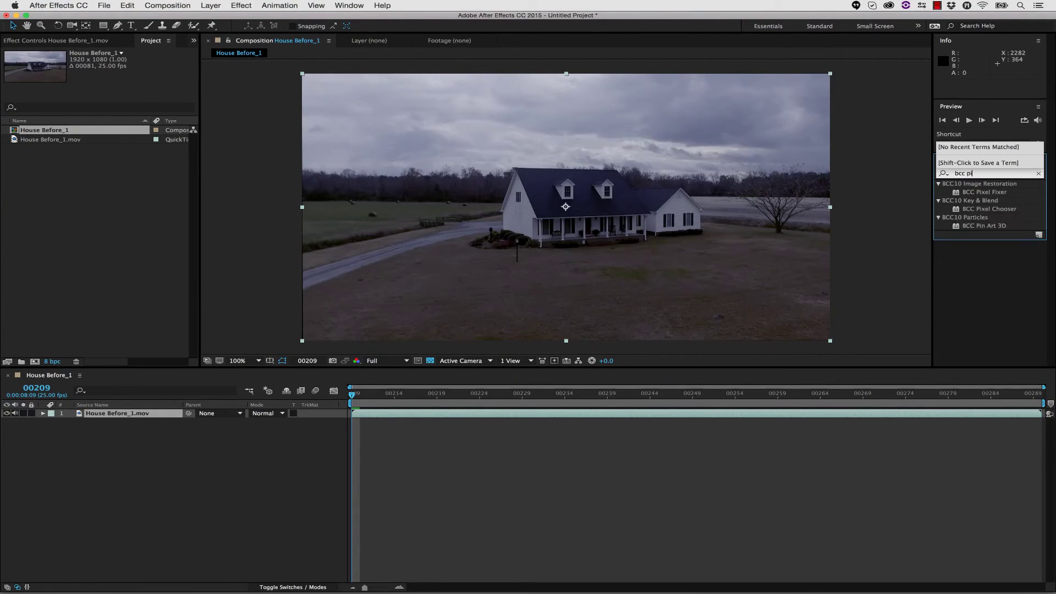
drag(989, 192, 111, 418)
Step: Back in Premiere Pro's mocha, export the project as test.mocha on the Desktop, replacing the existing file, and close mocha
click(405, 579)
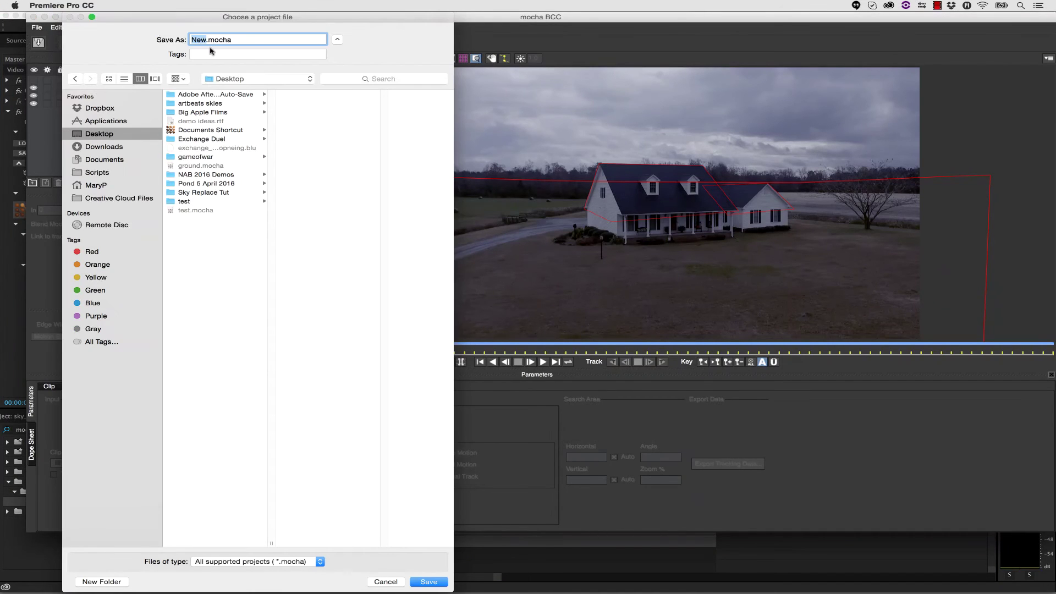
text(test.mocha)
click(429, 583)
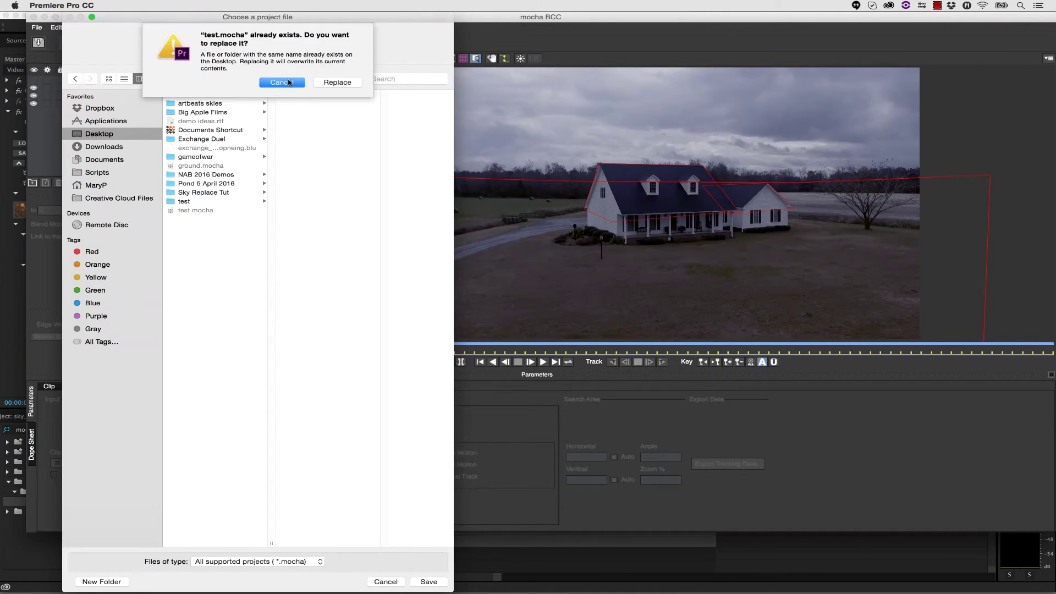
click(332, 82)
click(33, 17)
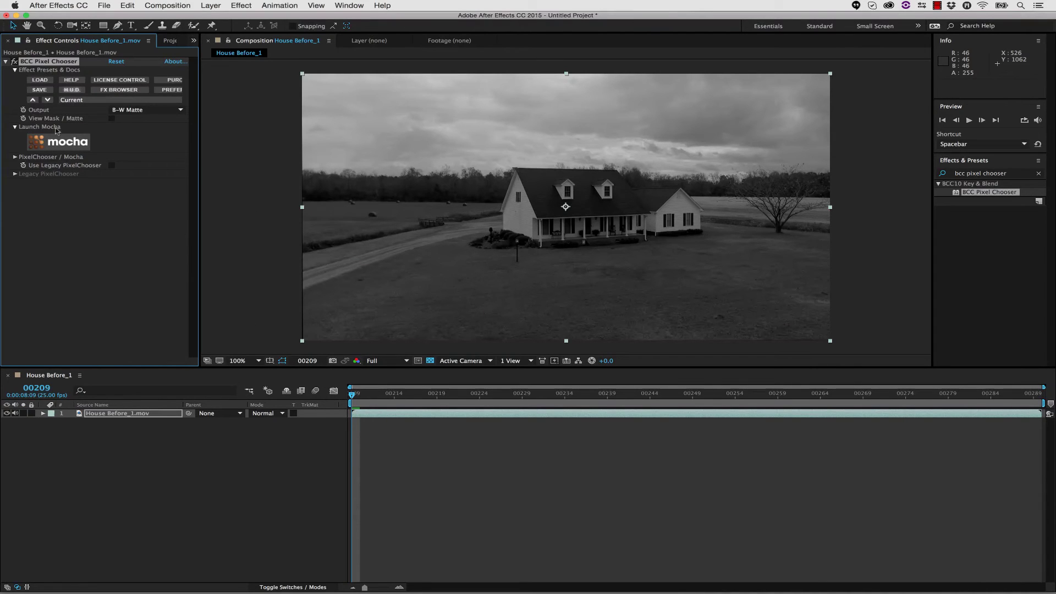
Step: In After Effects, launch mocha from BCC Pixel Chooser and merge the test.mocha project from the Desktop
click(78, 146)
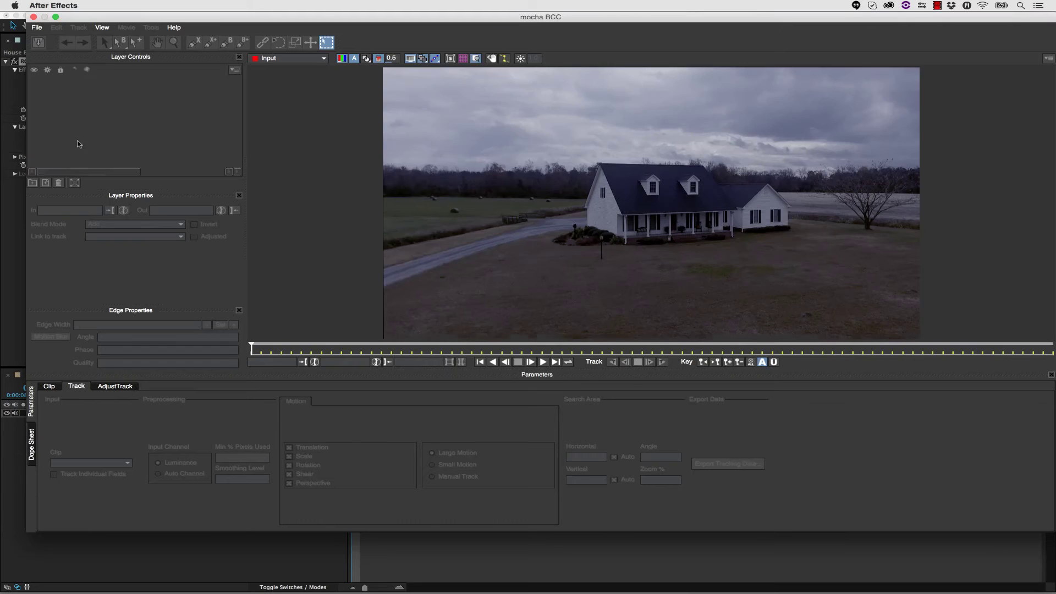
click(38, 42)
click(114, 117)
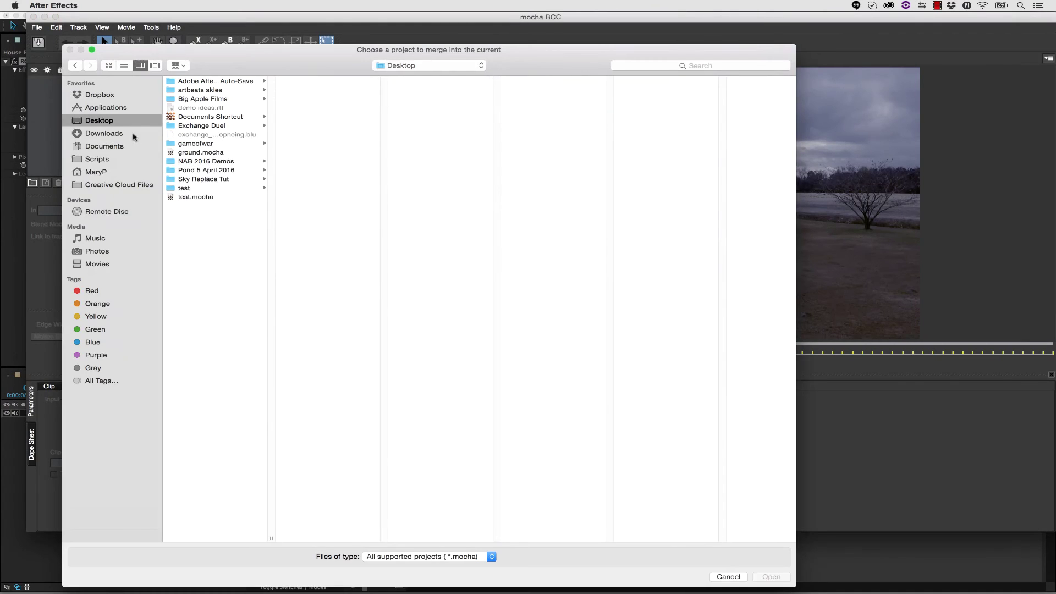
click(209, 196)
click(769, 574)
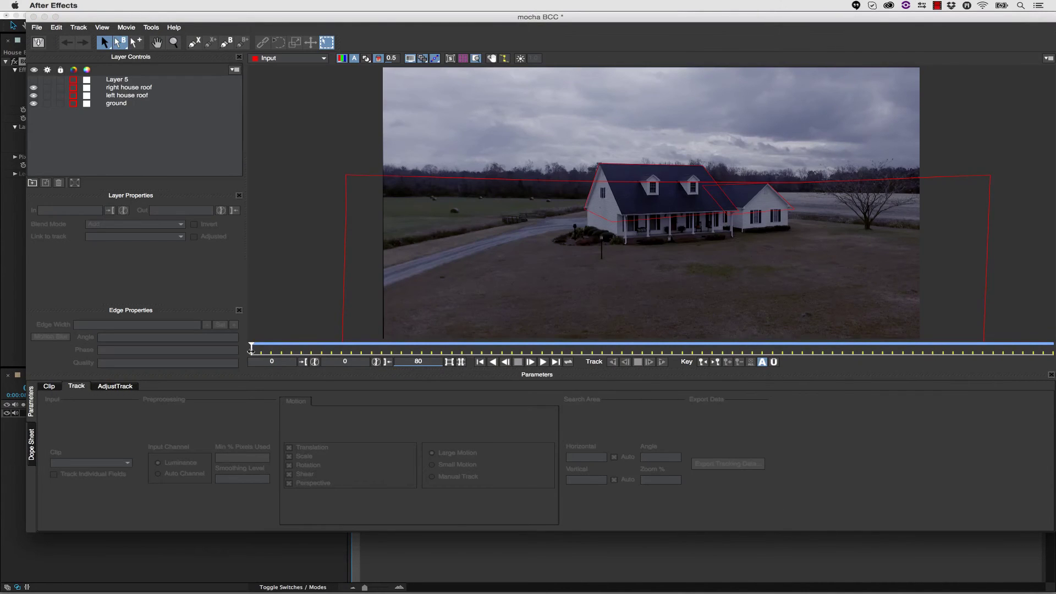
Step: Save the merged mocha project with the ground and roof layers and close mocha
drag(252, 350, 94, 356)
click(39, 43)
click(34, 17)
Step: Set the Pixel Chooser's output to Mask Unchosen Pixels and key out the remaining sky with the matte's Key channel
click(144, 111)
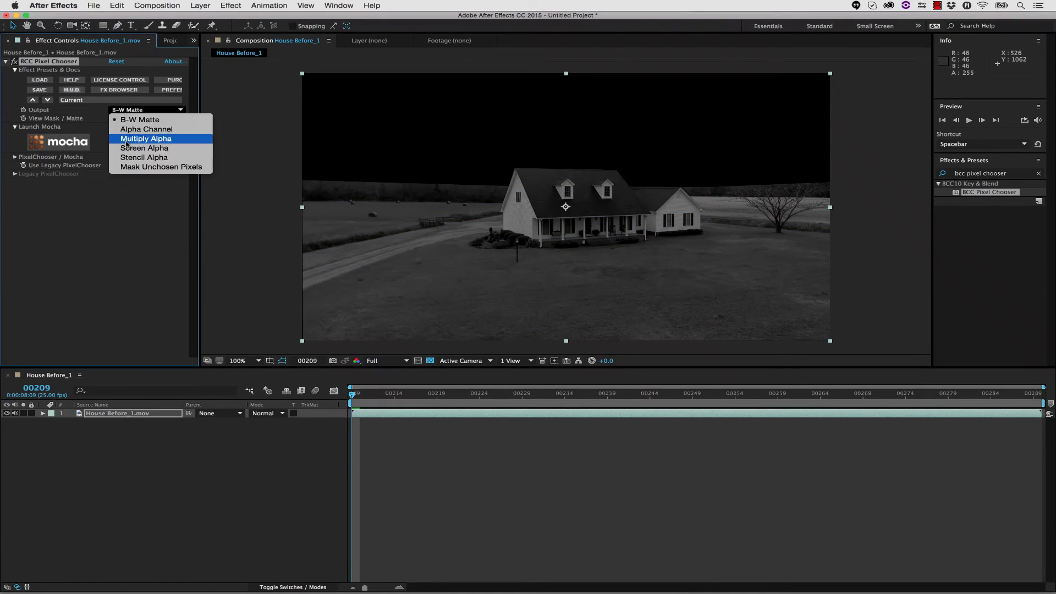
click(149, 168)
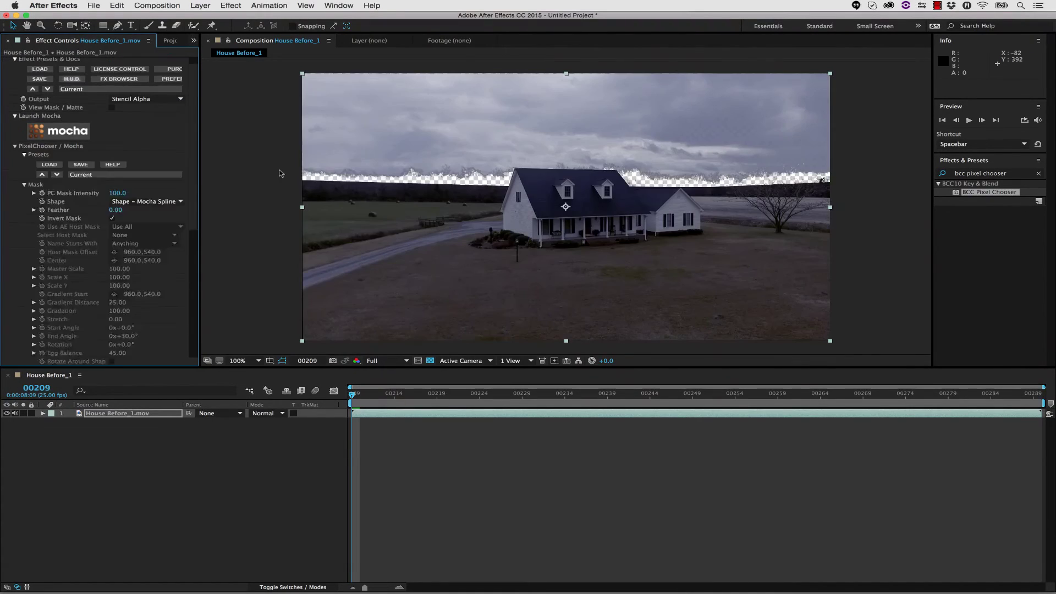
drag(193, 196, 178, 311)
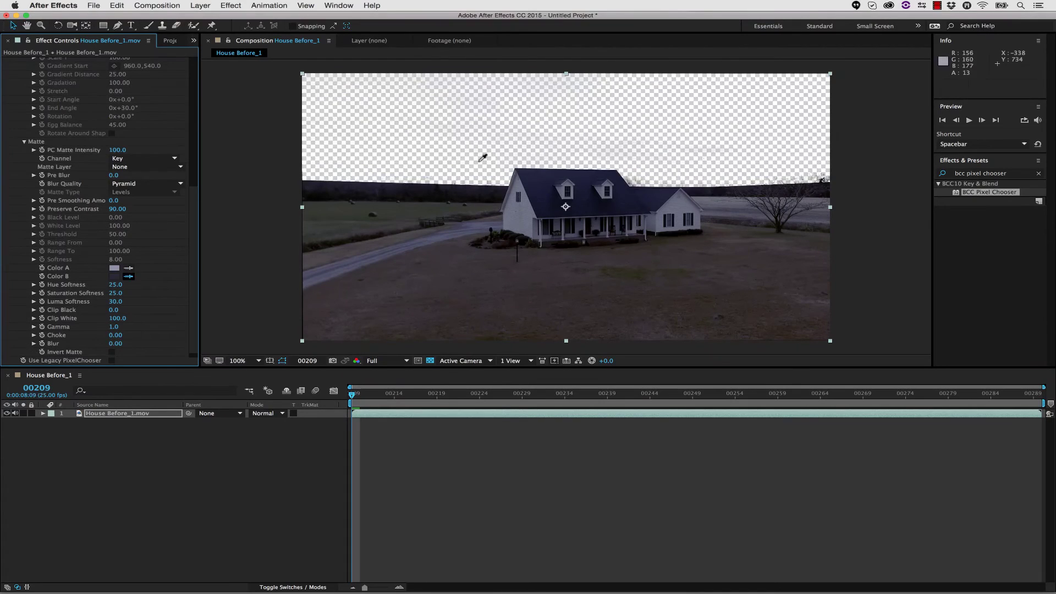
scroll(176, 160, up, 10)
click(5, 61)
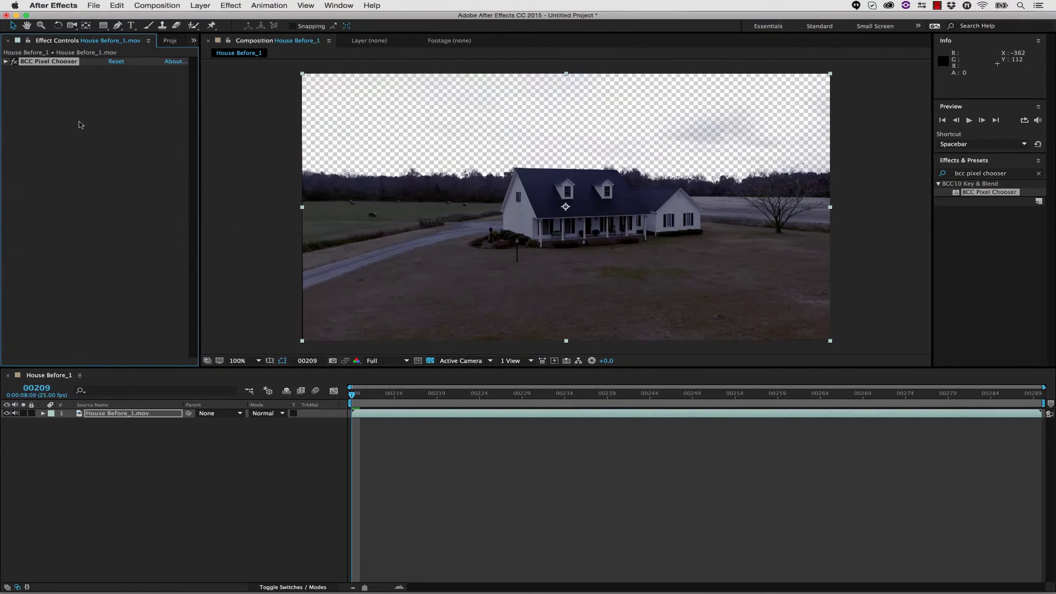
Step: Preview the sky clips in the artbeats skies folder, import SPL113.mov, and place it below House Before_1.mov in the composition
click(132, 414)
click(169, 41)
right_click(106, 201)
mouse_move(132, 244)
click(303, 246)
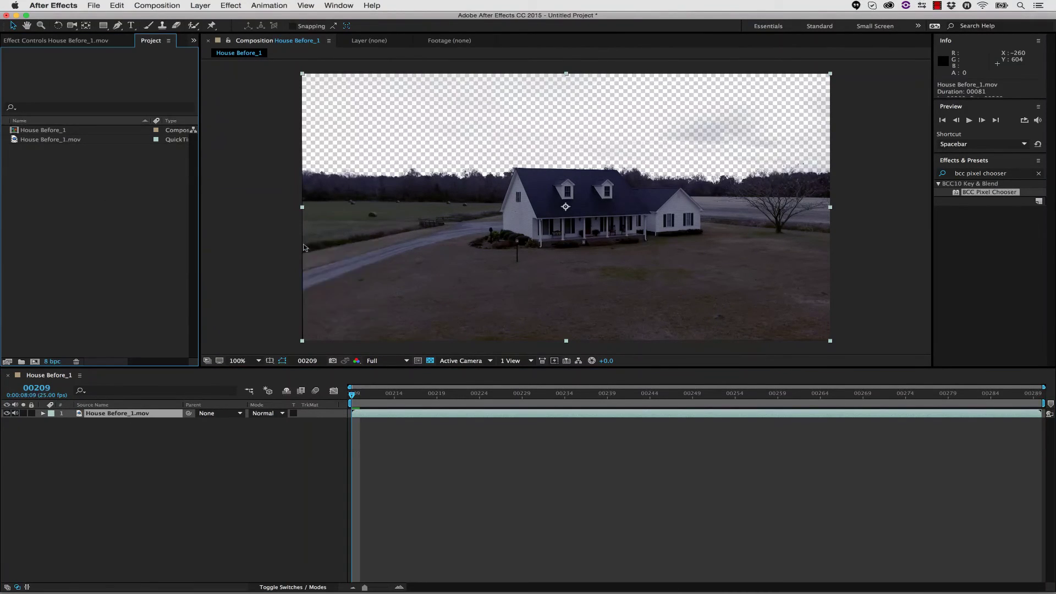
click(302, 64)
click(395, 154)
click(394, 145)
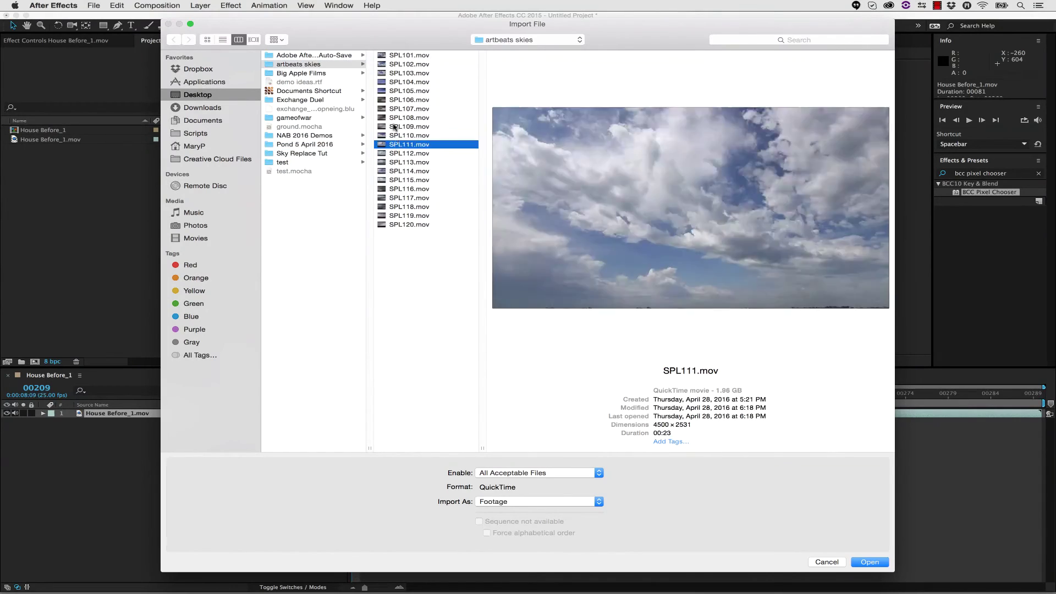
click(395, 135)
click(394, 162)
click(395, 172)
click(394, 163)
click(870, 563)
drag(39, 149, 111, 422)
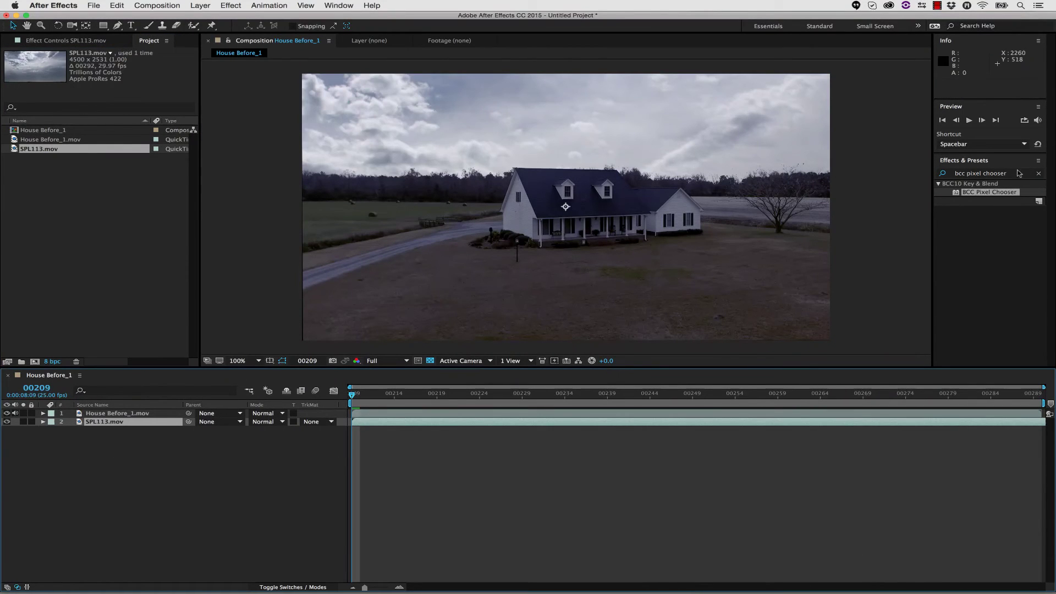
Step: Add a second House Before_1.mov layer directly above SPL113.mov and launch mocha Pro on it through the mocha Pro effect
drag(52, 140, 147, 426)
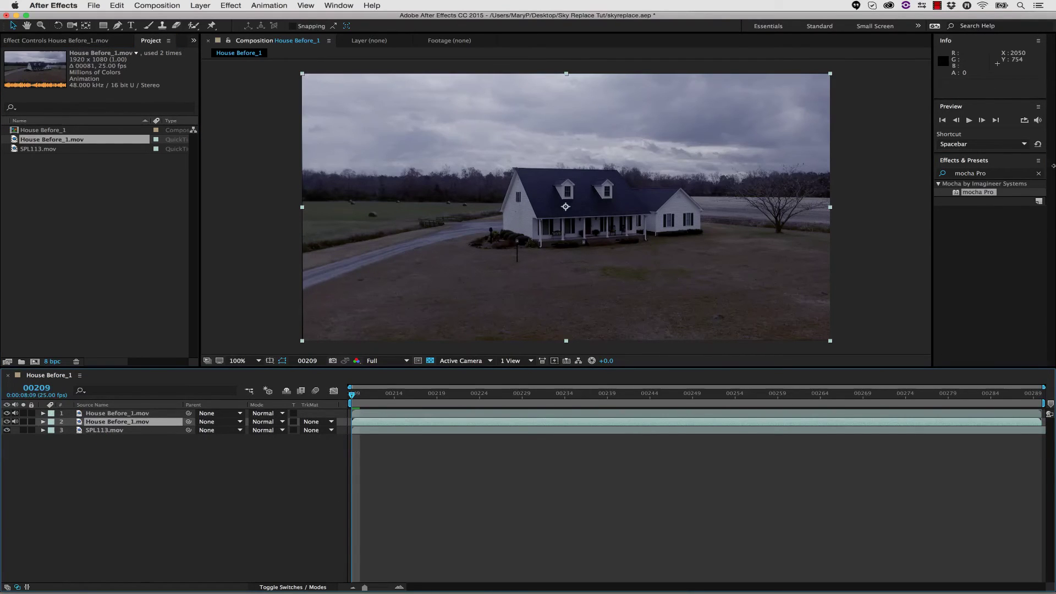
drag(968, 193, 105, 424)
click(112, 70)
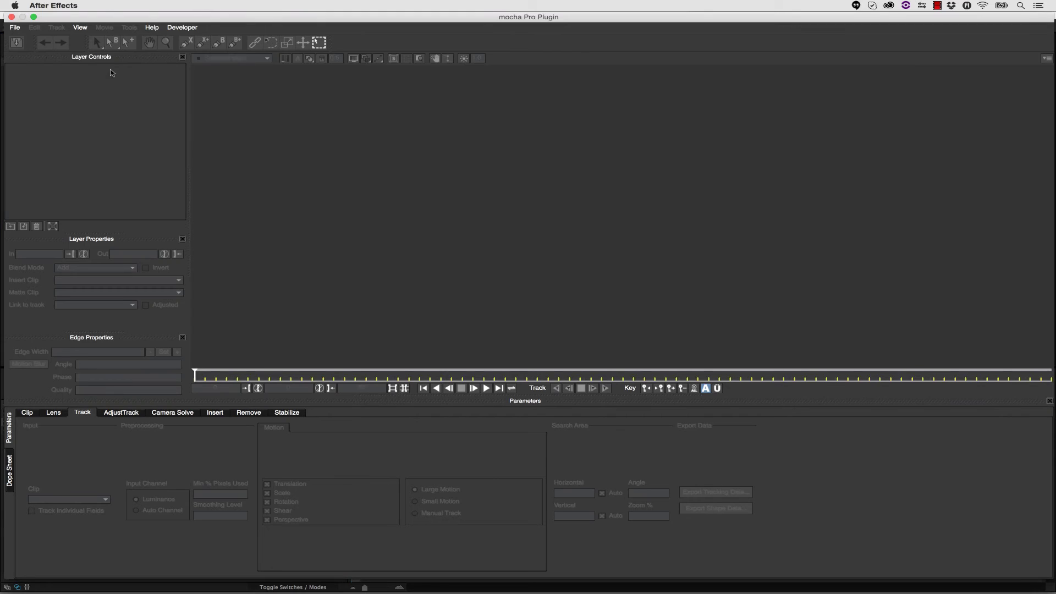
Step: Outline the cloud area above the house with a closed X-spline and track it forward through the clip
click(478, 94)
click(783, 121)
click(782, 155)
click(749, 164)
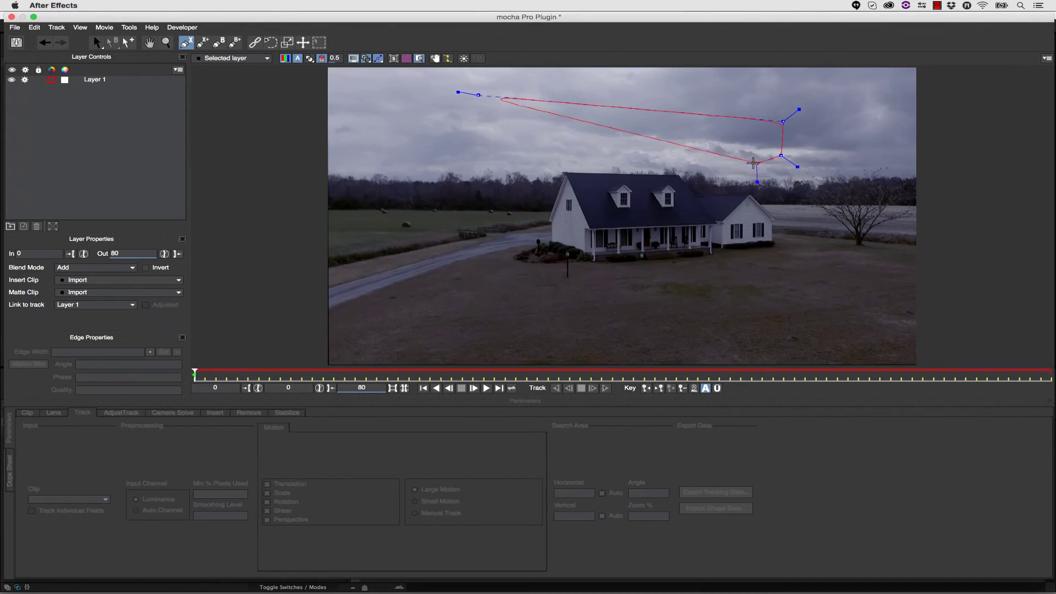
click(581, 152)
click(477, 142)
right_click(479, 106)
click(606, 389)
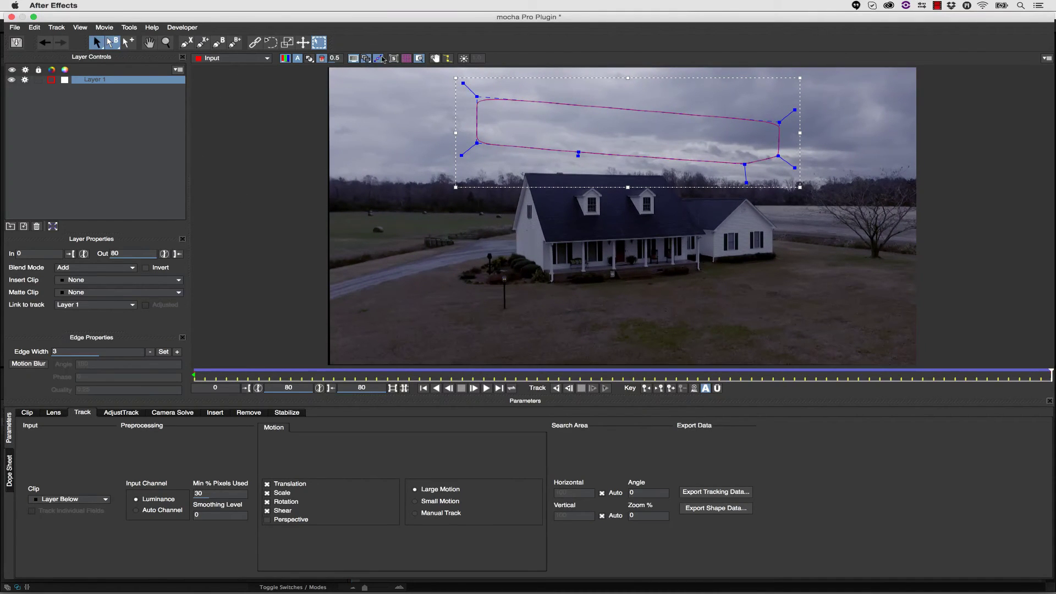
Step: Show the planar surface and stretch its corners past the frame's sides and upper edge, down to the horizon
click(394, 59)
drag(665, 153, 663, 203)
drag(742, 179, 930, 168)
drag(513, 131, 325, 125)
drag(631, 103, 638, 41)
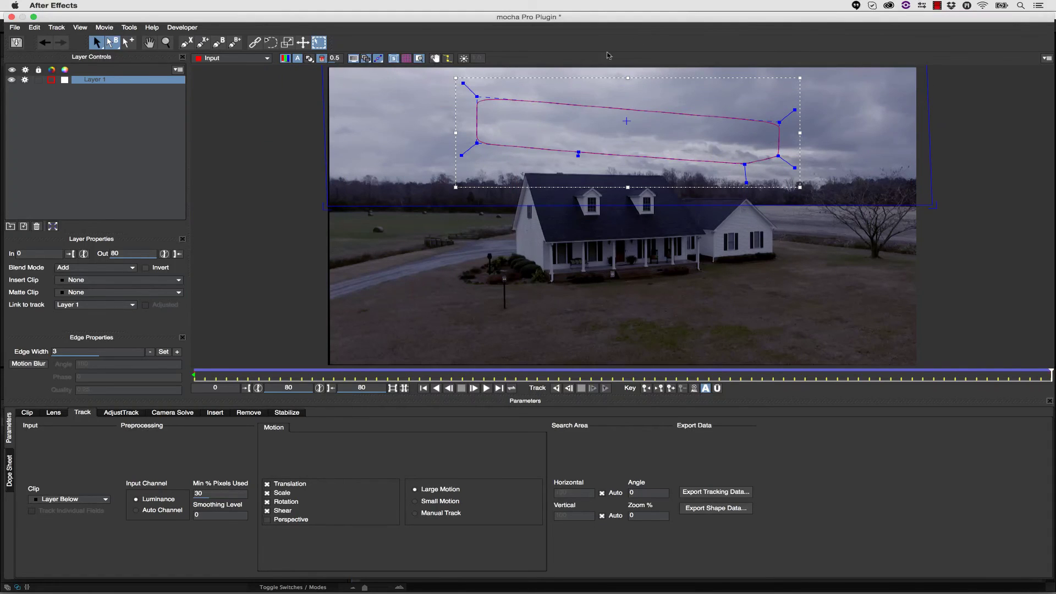
Step: Set Layer 1's insert clip to Insert Layer, save the mocha Pro project, and close it
click(65, 280)
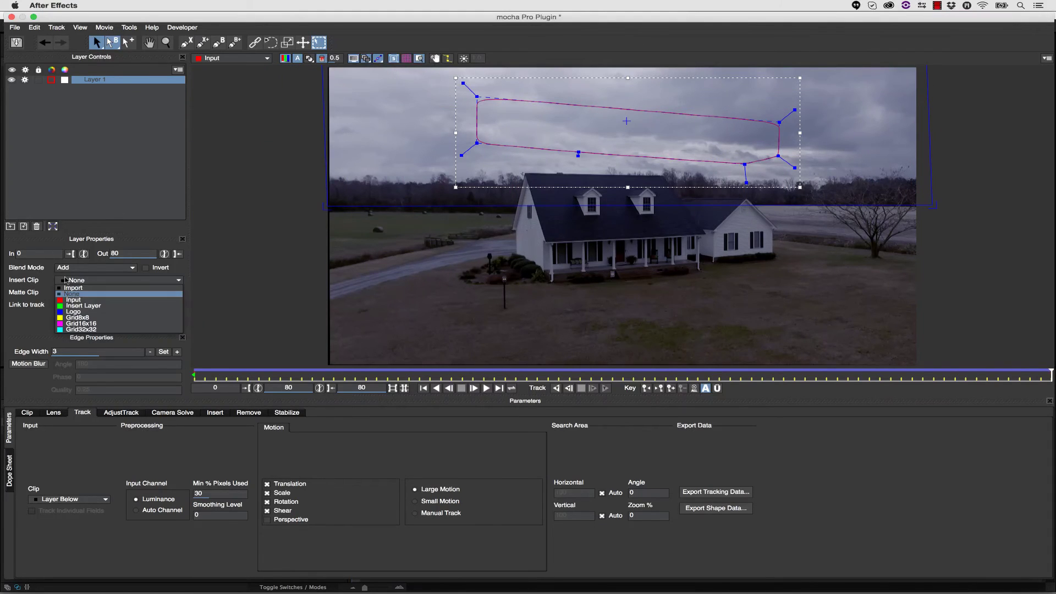
click(76, 307)
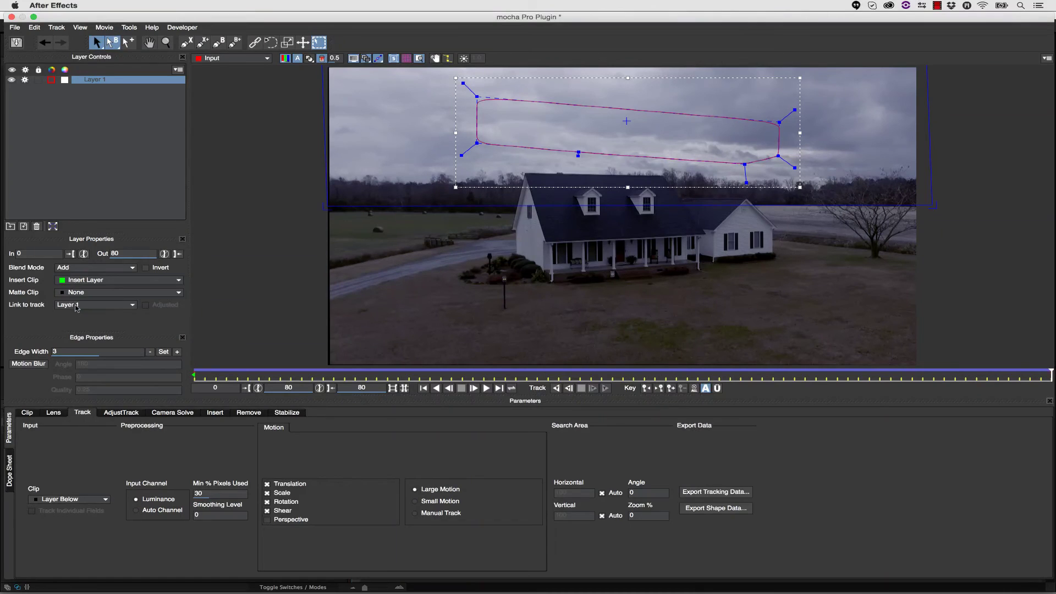
click(16, 42)
click(12, 17)
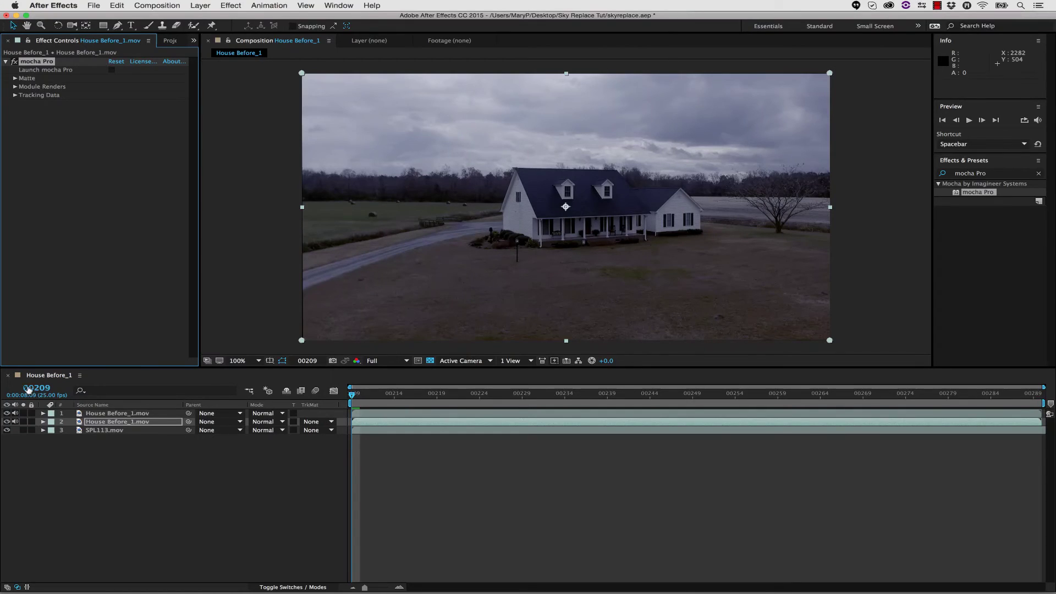
Step: Enable mocha Pro's module render with the Insert: Composite clip and use SPL113.mov as the insert layer
click(15, 86)
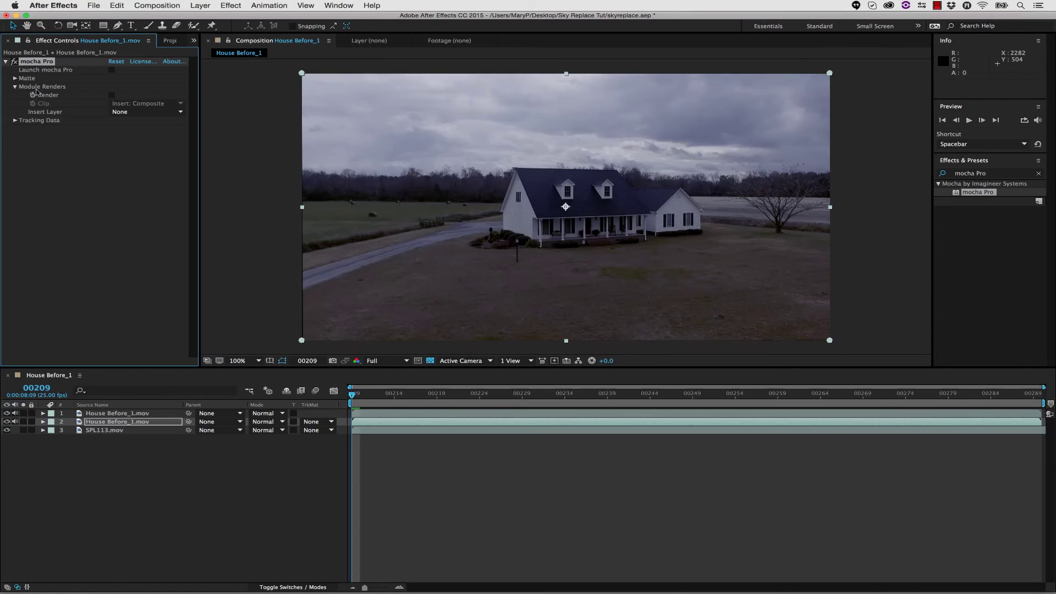
click(131, 112)
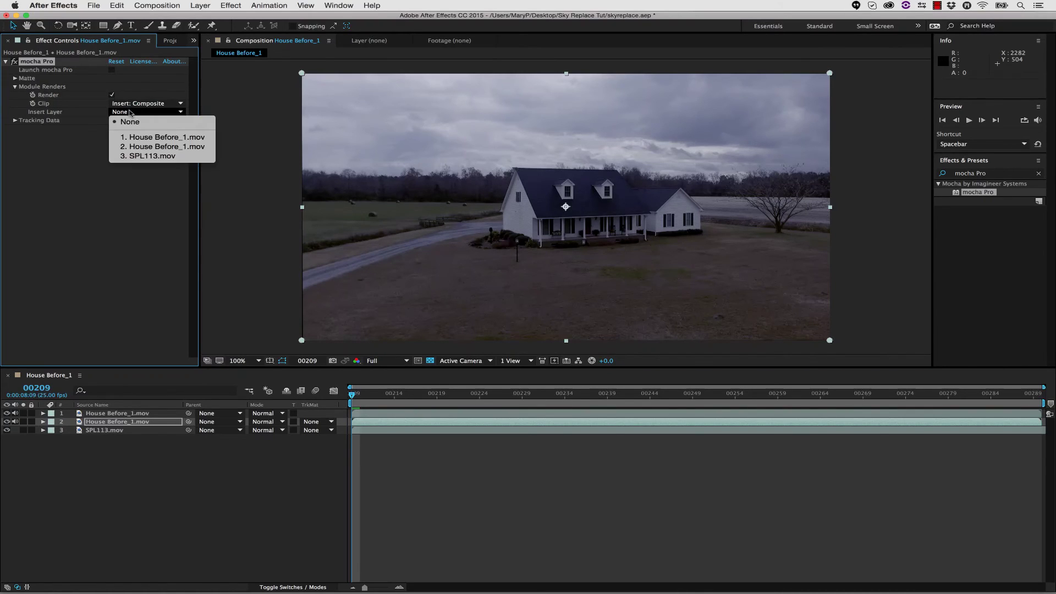
click(149, 156)
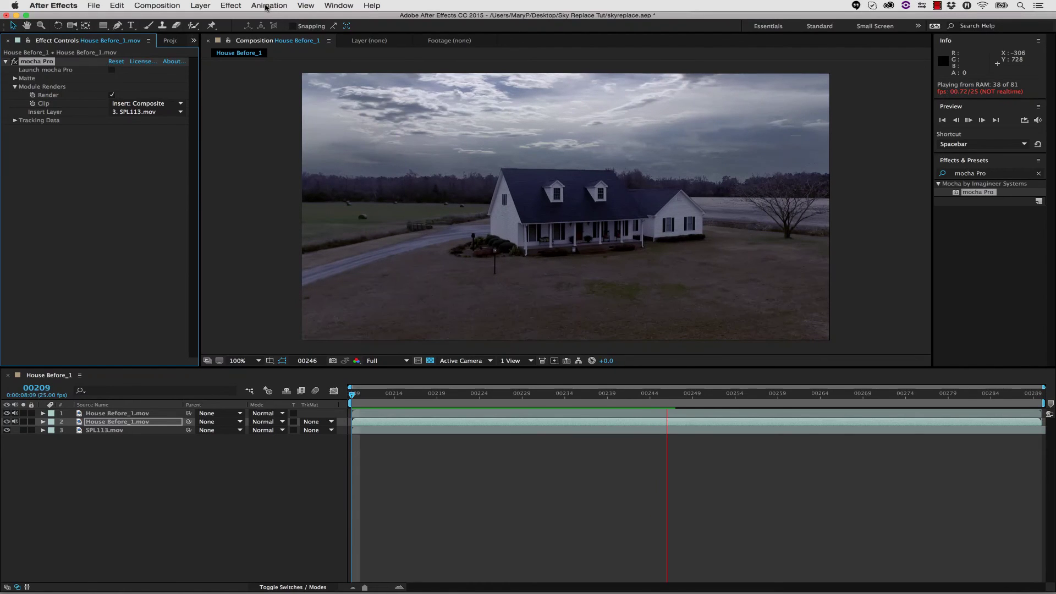
click(266, 7)
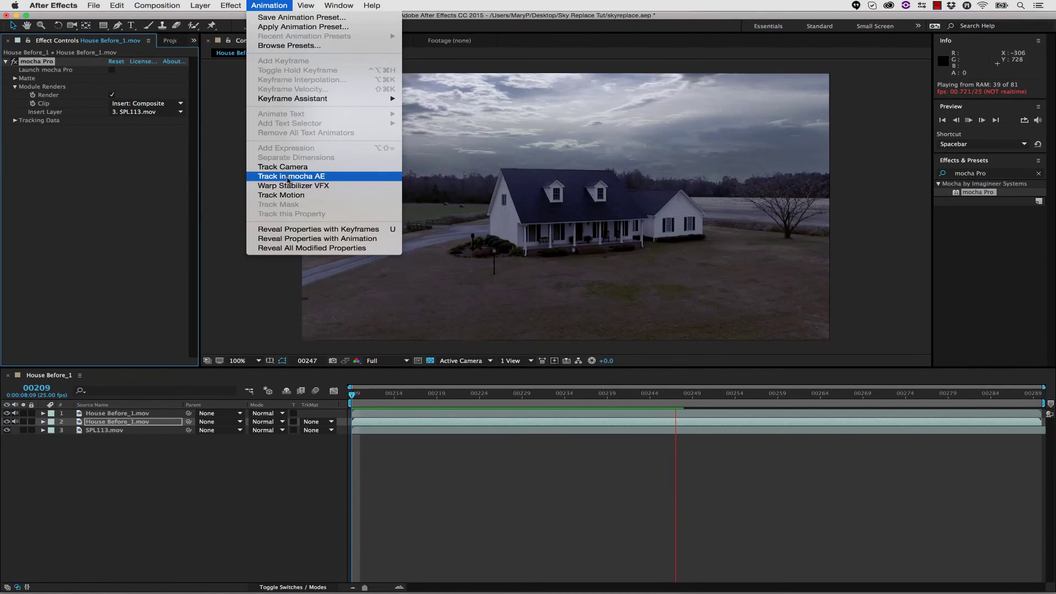
click(292, 176)
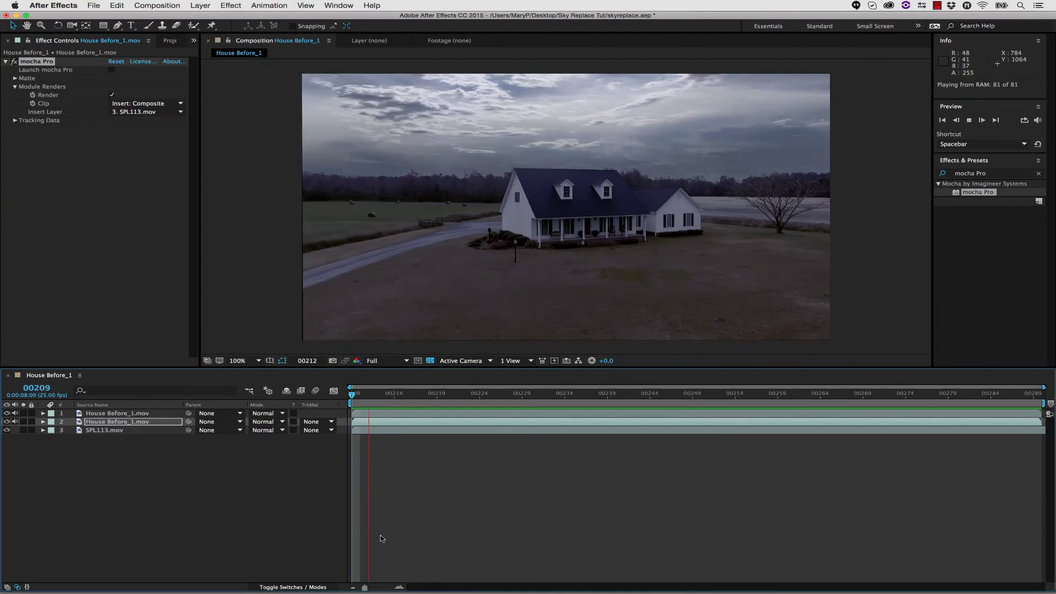